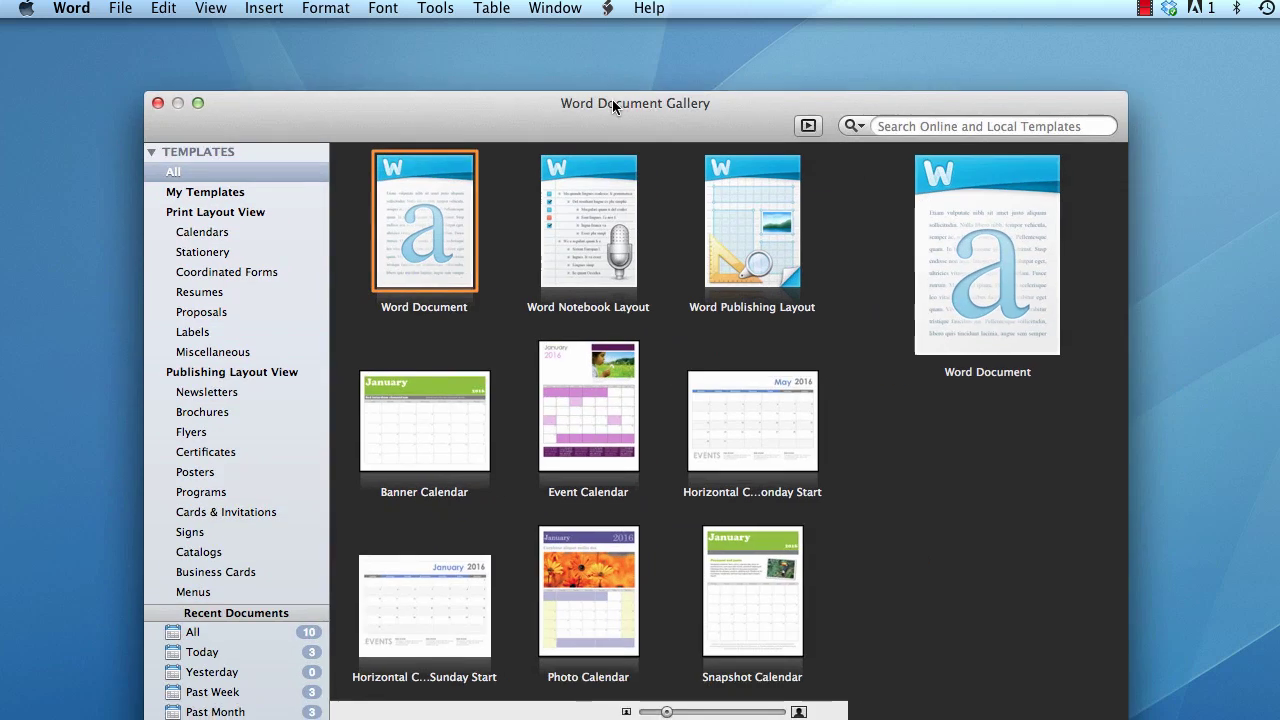
- Create blank Document1 from the Word Document template in the Document Gallery
left_click_drag(817, 204, 512, 6)
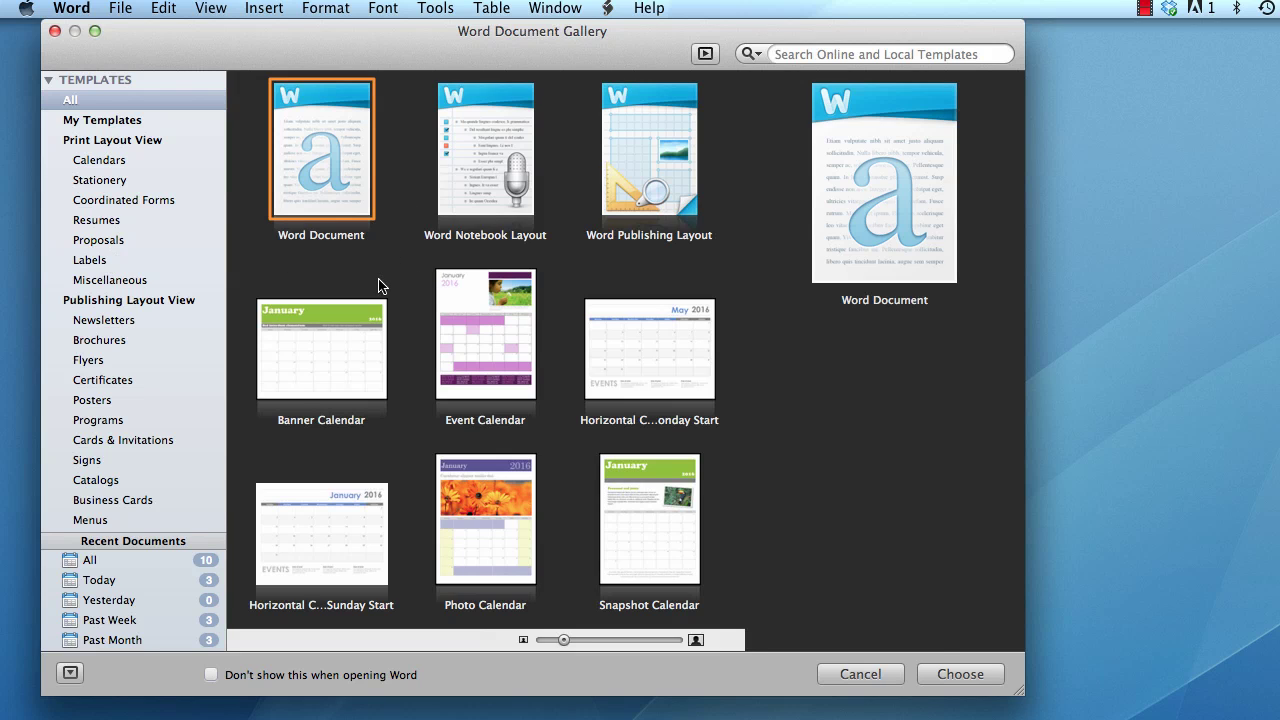
double_click(366, 137)
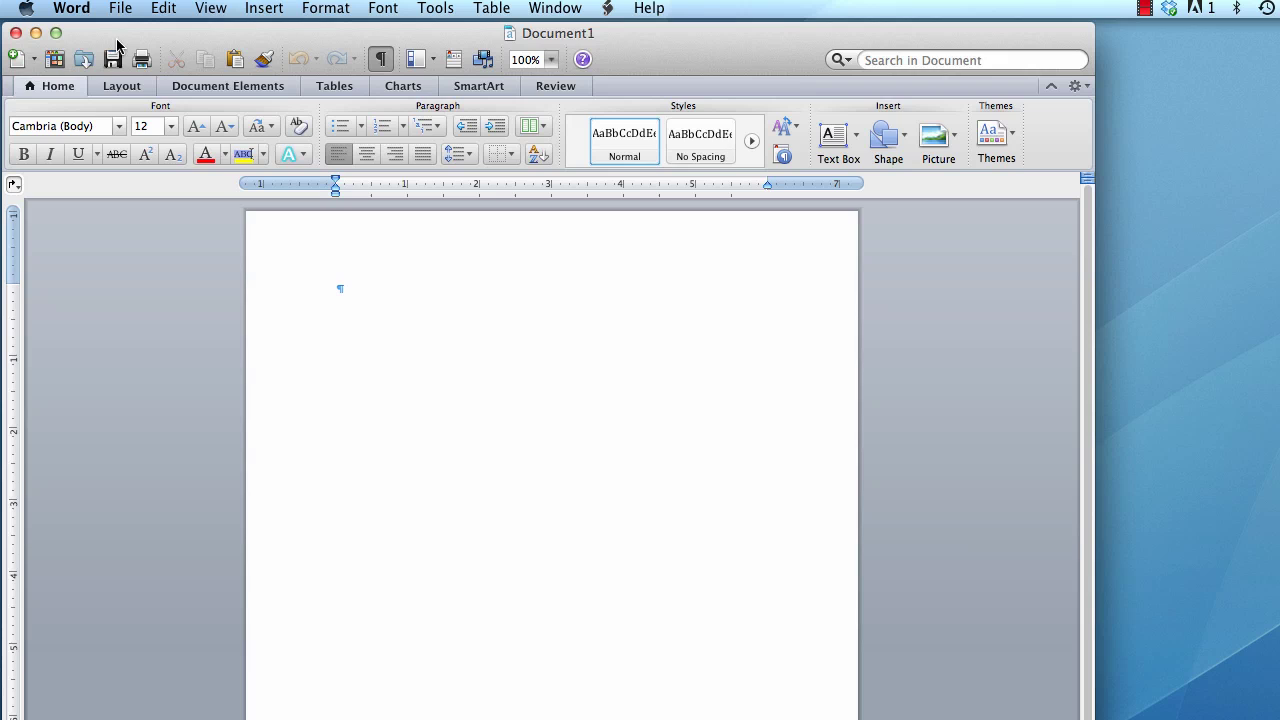
- Start a new document from the Label Wizard template in the Labels template category
left_click(125, 10)
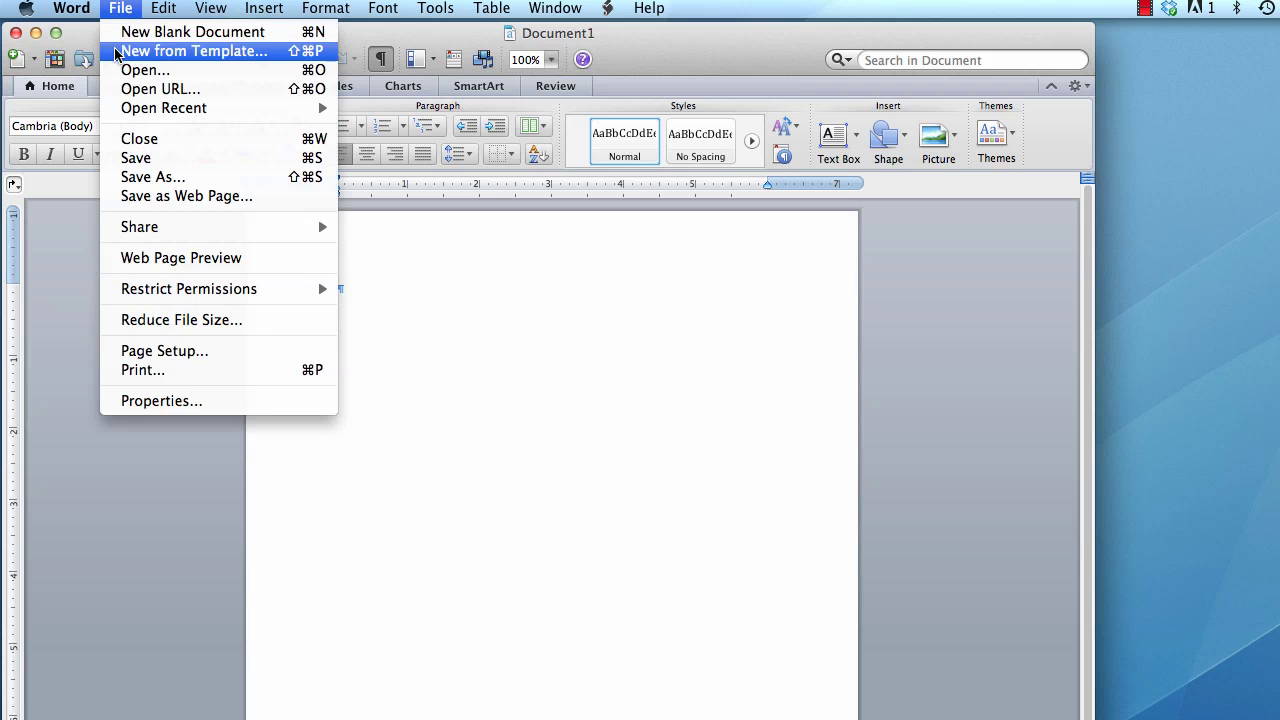
left_click(118, 51)
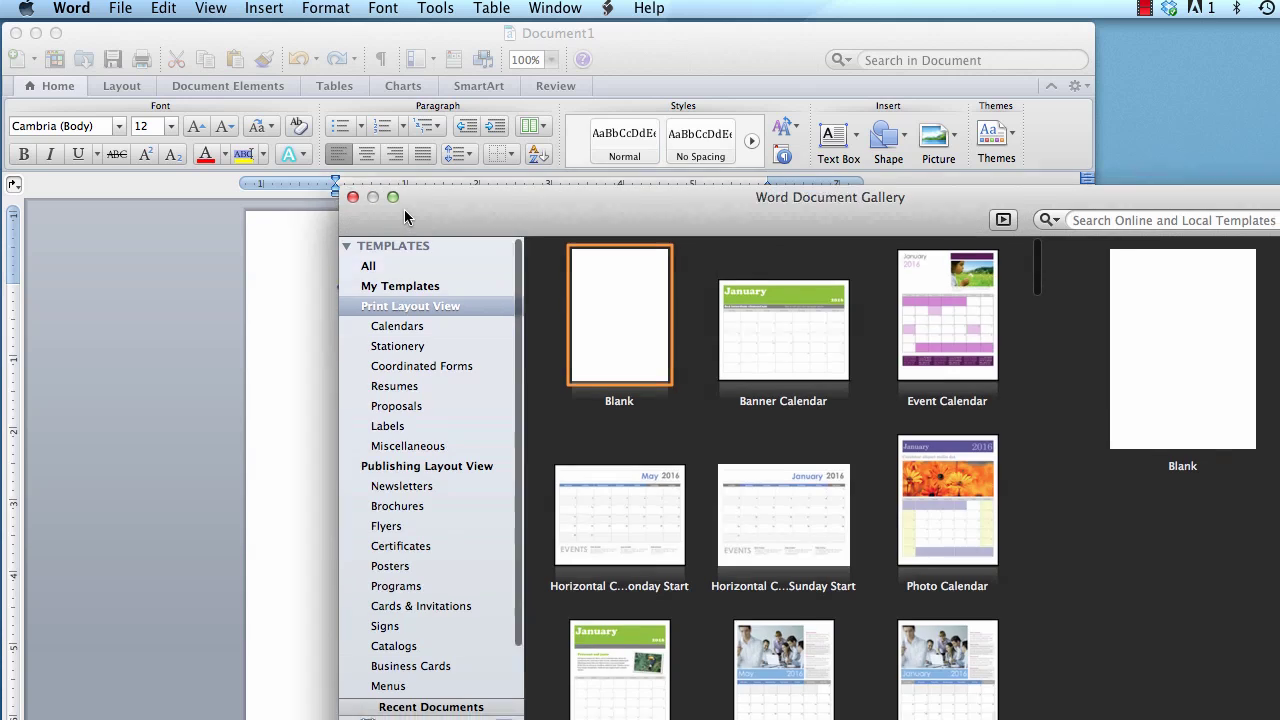
left_click_drag(404, 209, 95, 36)
left_click(98, 262)
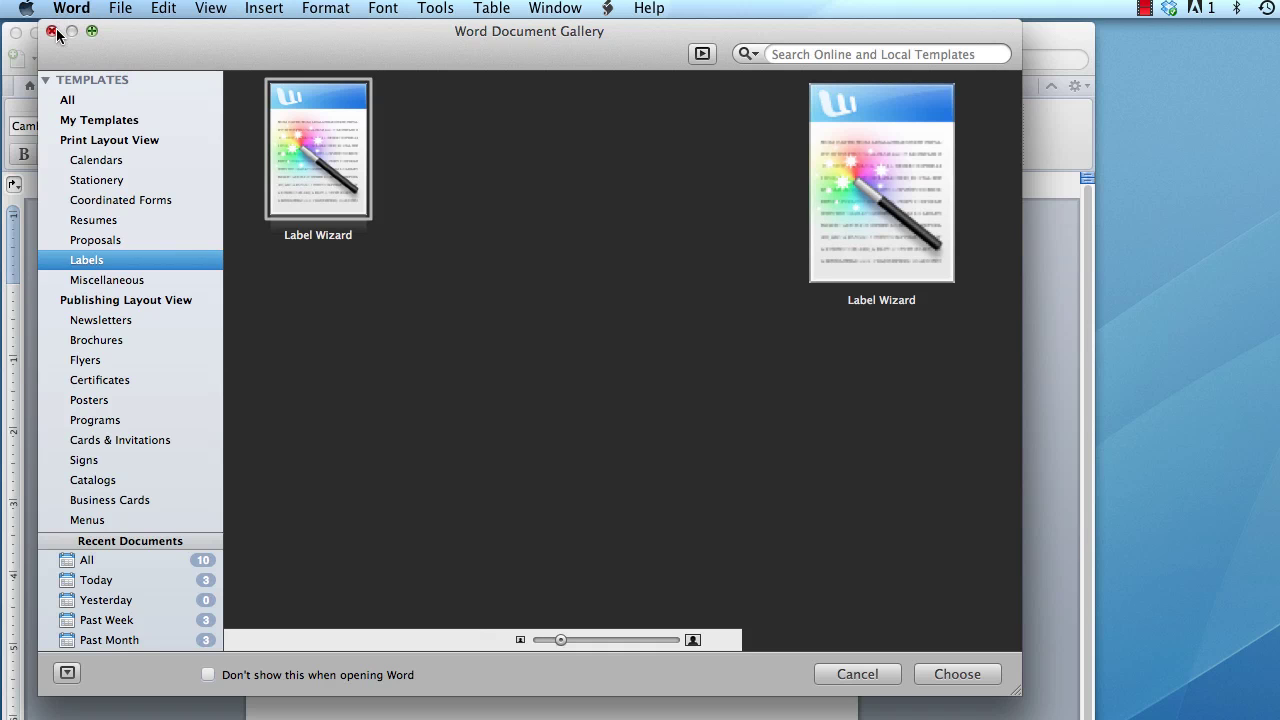
double_click(320, 168)
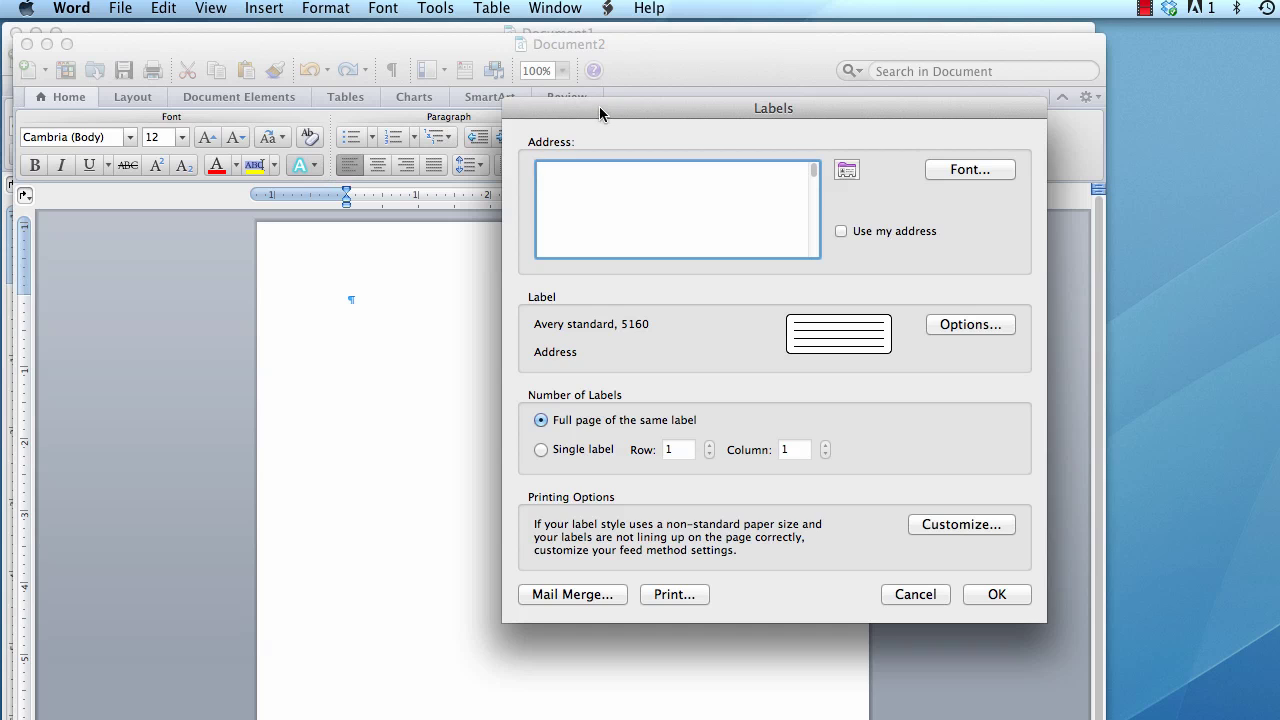
- Launch Mail Merge from the Labels dialog, producing Labels3 with «Next Record» fields
left_click_drag(599, 107, 506, 56)
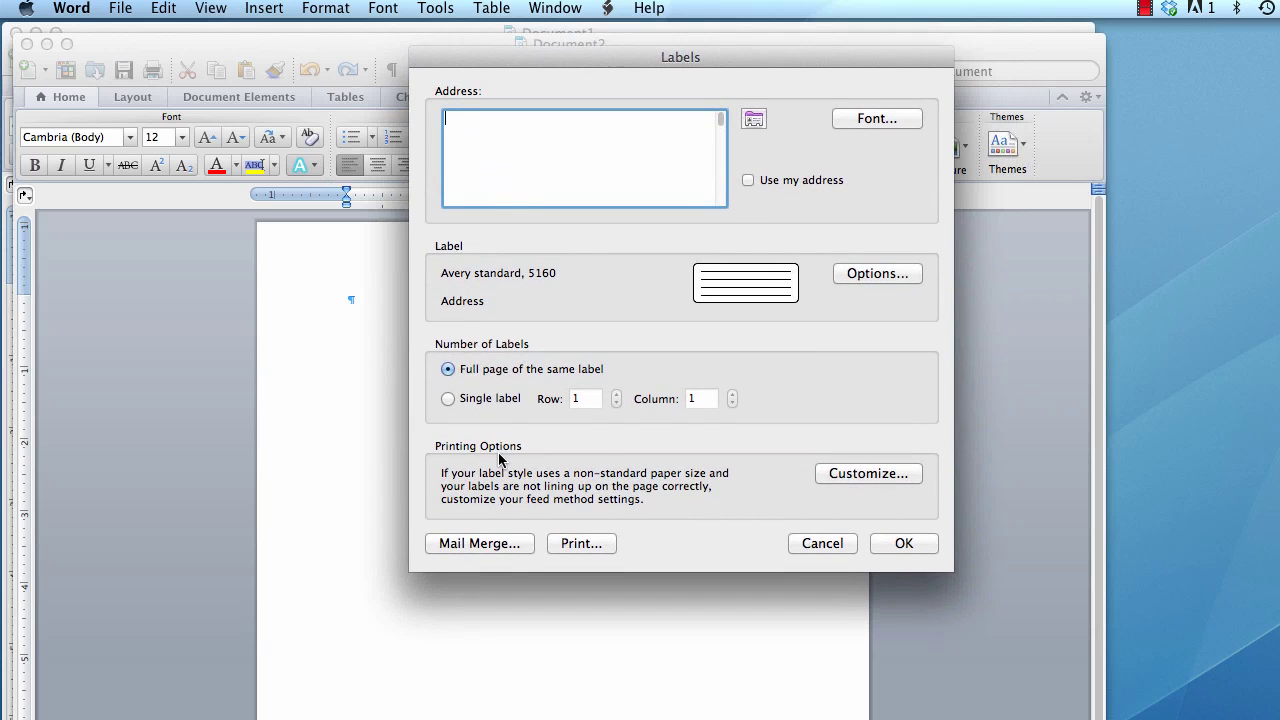
left_click(465, 543)
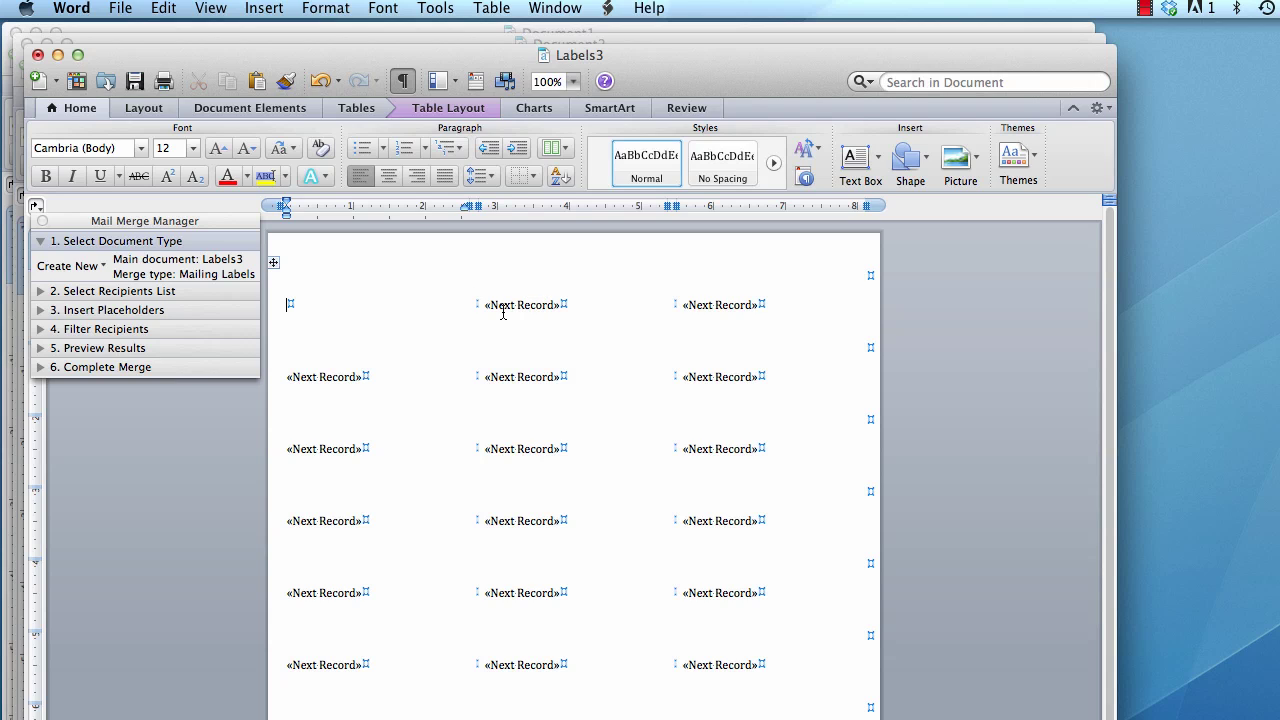
- Set the merge document type to Labels with Avery standard 5160 and confirm replacing existing text
left_click(48, 268)
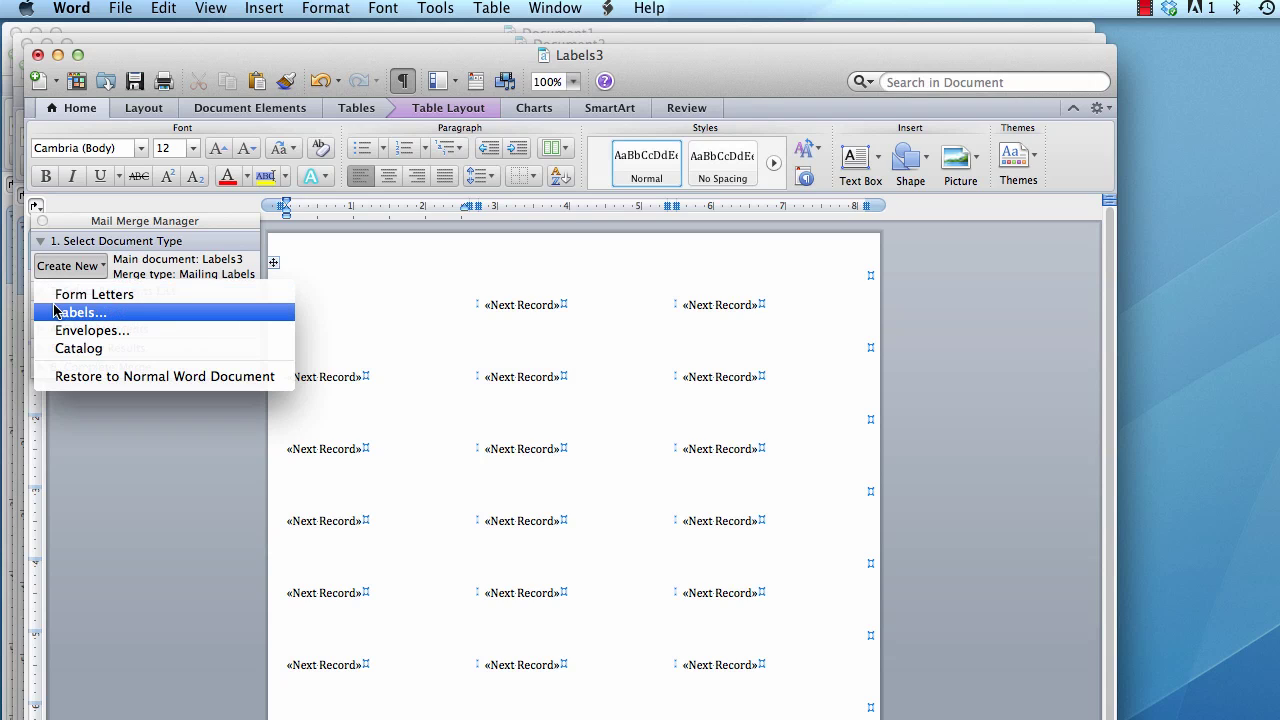
left_click(55, 312)
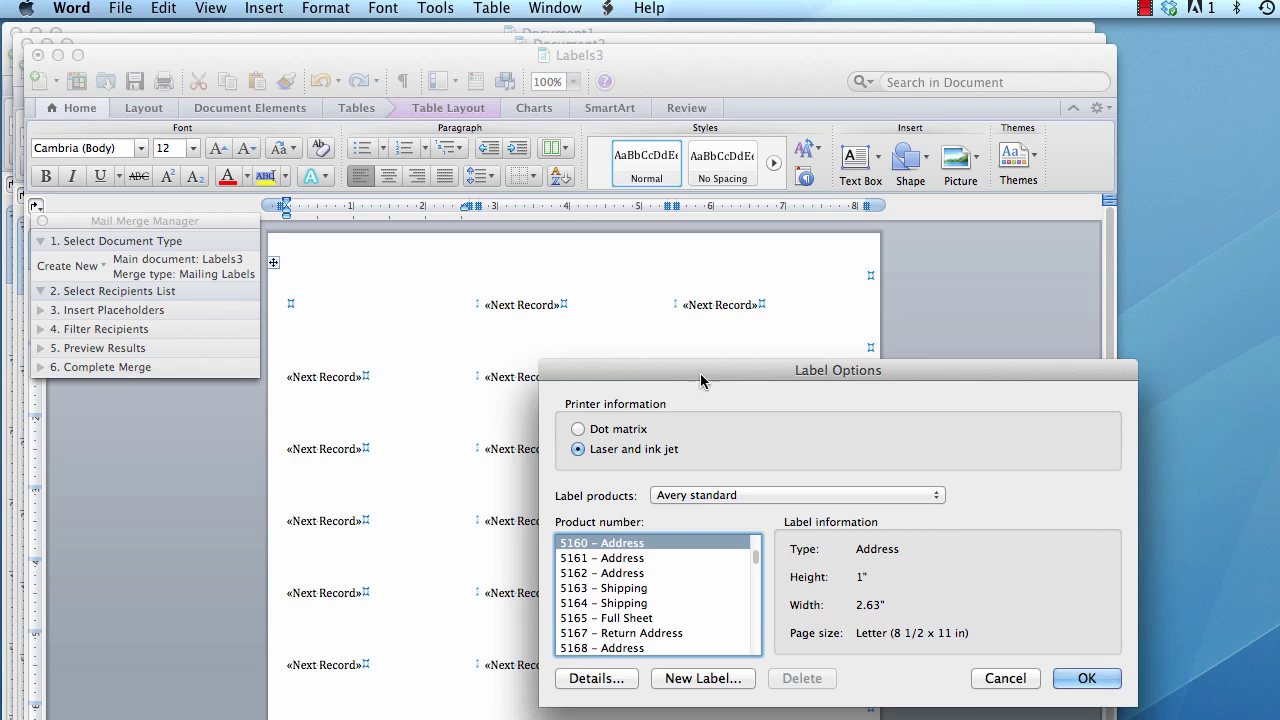
mouse_move(697, 540)
left_mouse_down()
mouse_move(662, 344)
mouse_move(589, 301)
left_mouse_up()
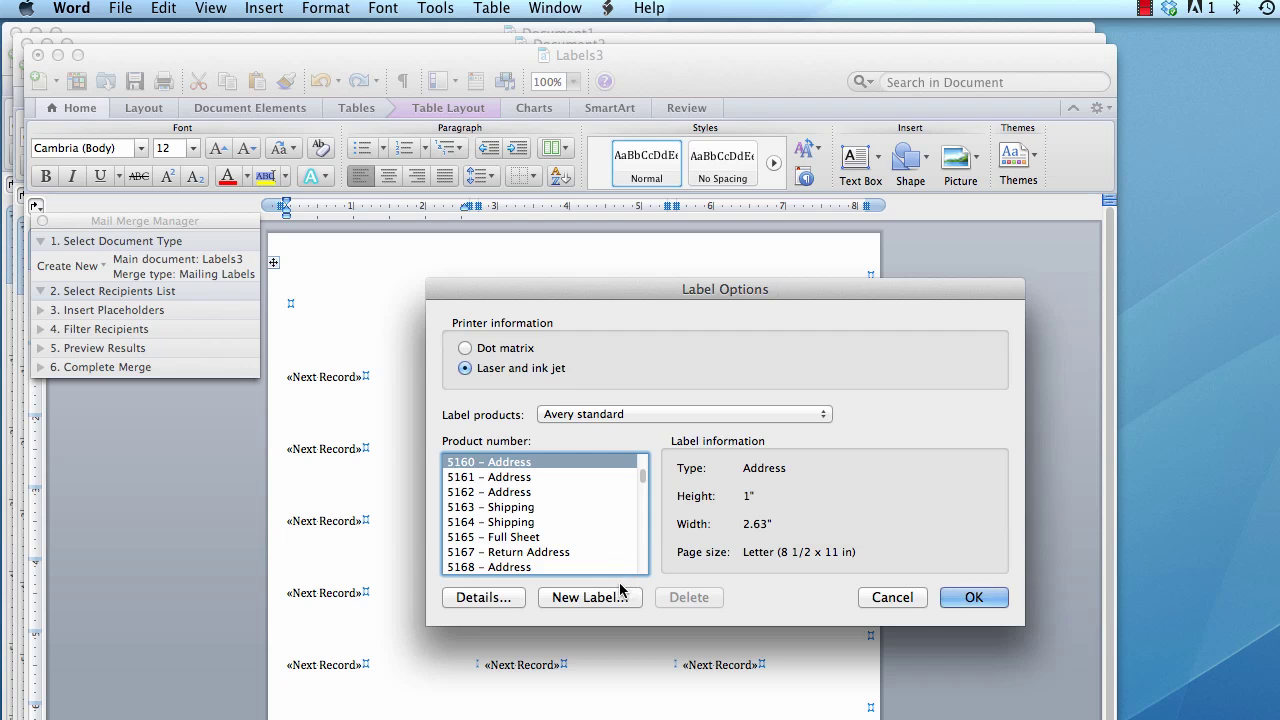
left_click(955, 600)
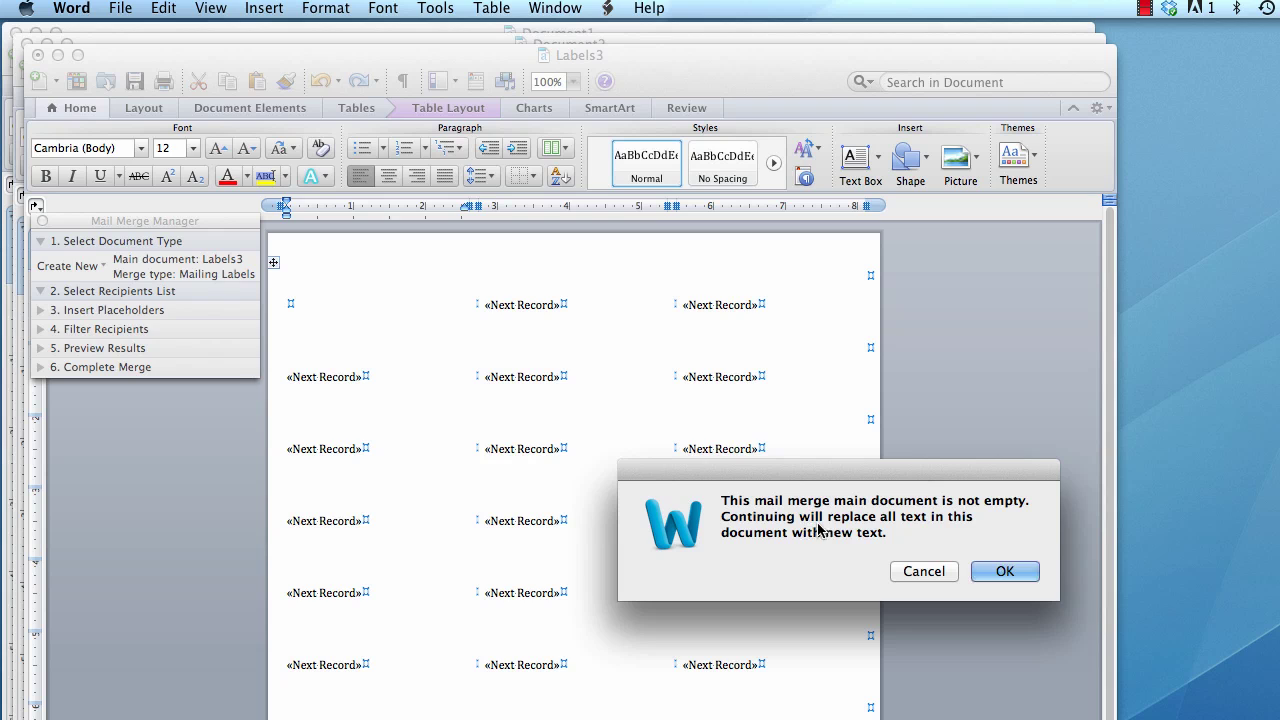
left_click(940, 571)
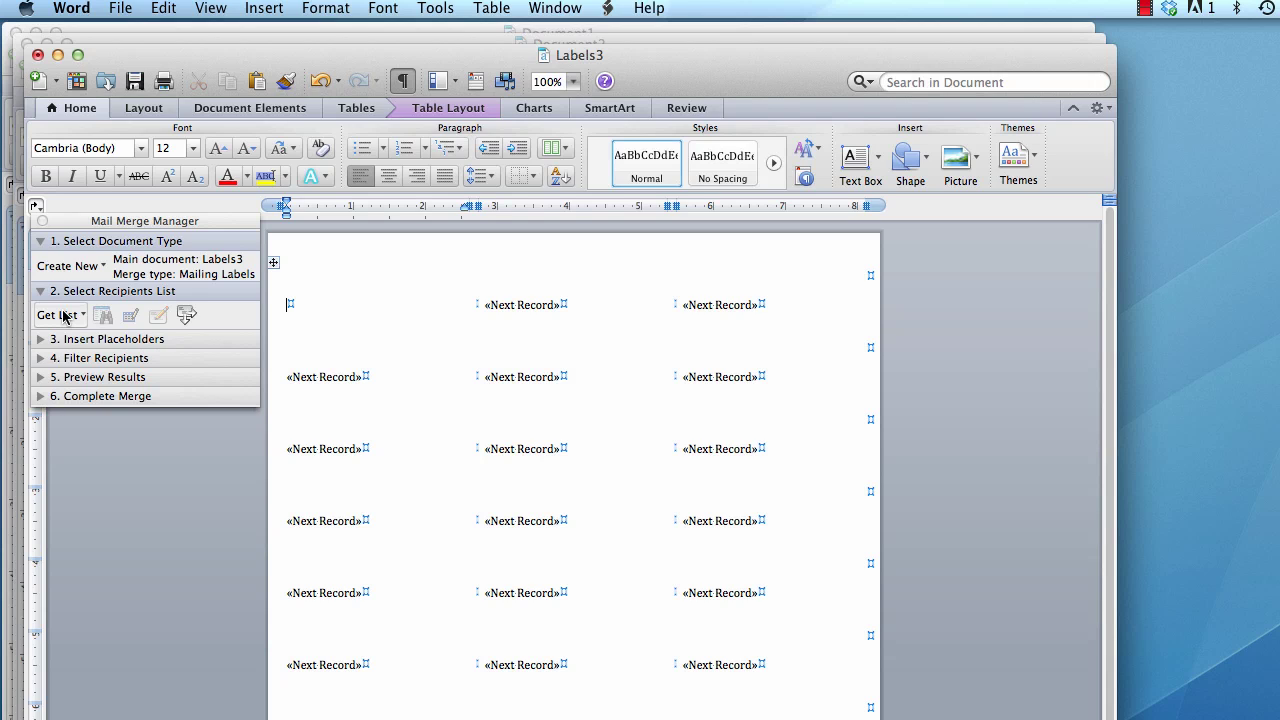
- Open the data workbook as the recipient list, using the entire Sheet1 via the Excel converter
left_click(63, 316)
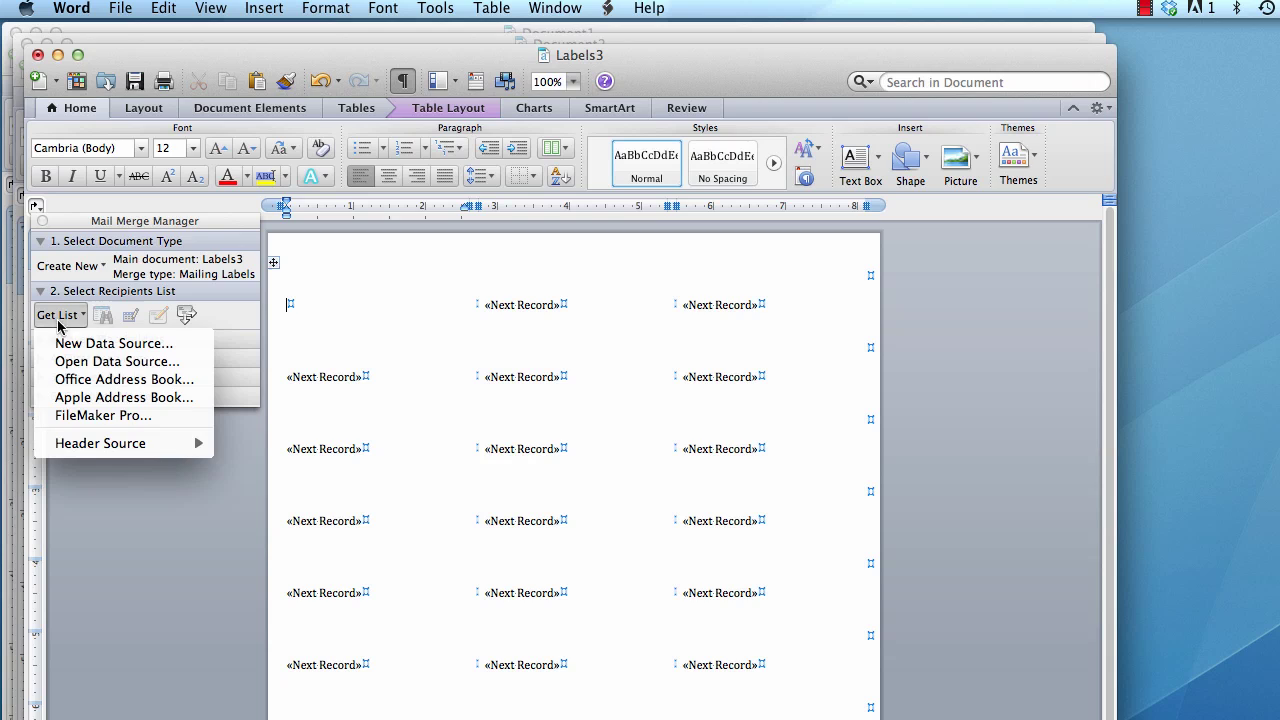
left_click(54, 362)
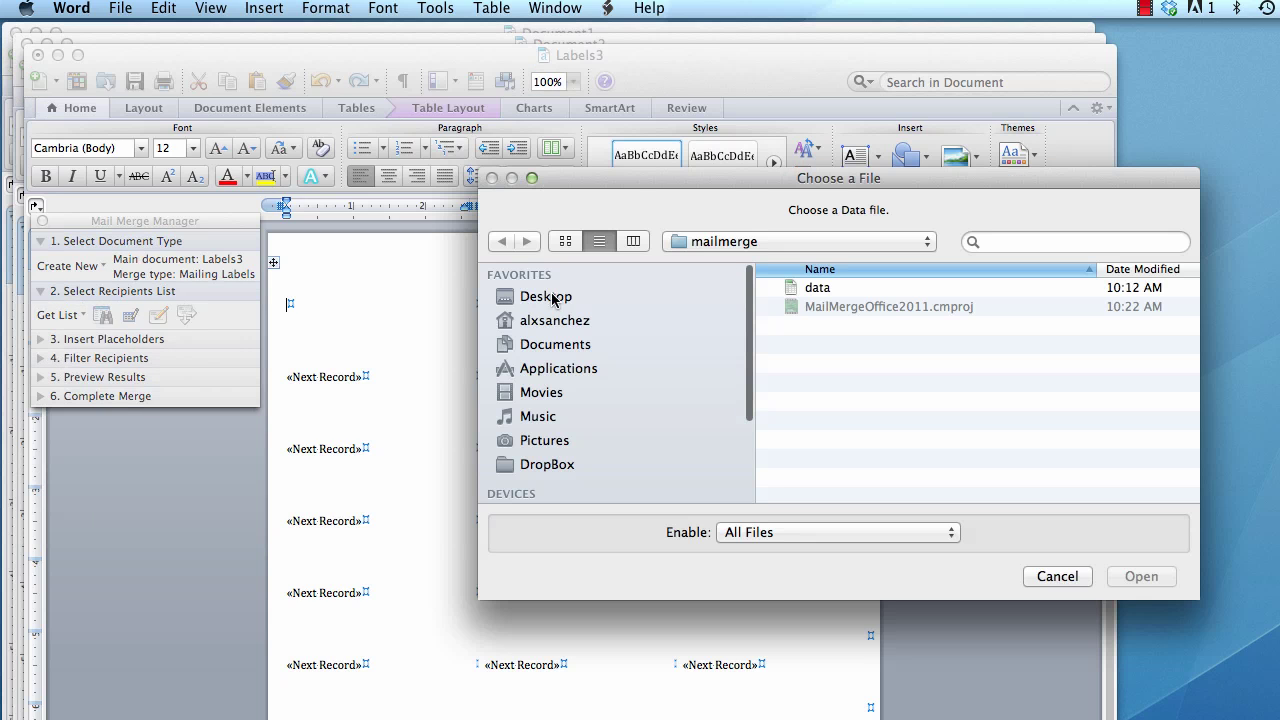
left_click(791, 290)
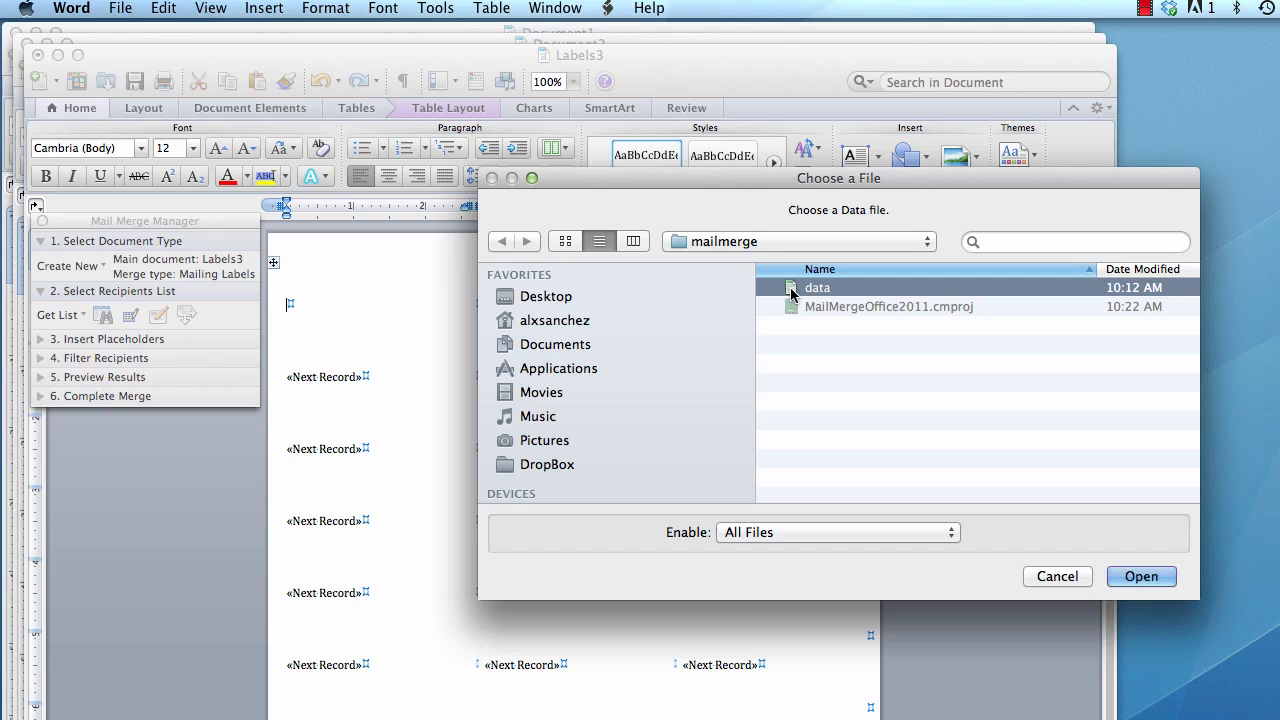
left_click(1127, 579)
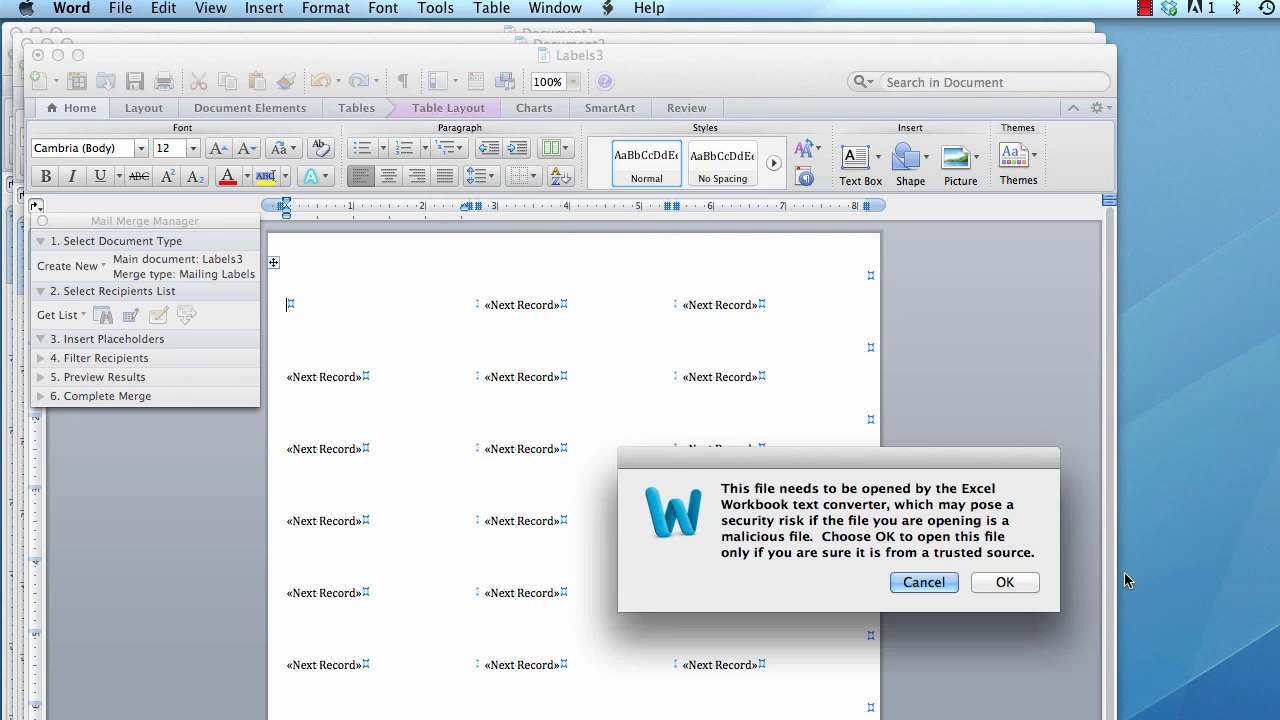
left_click_drag(1008, 465, 968, 253)
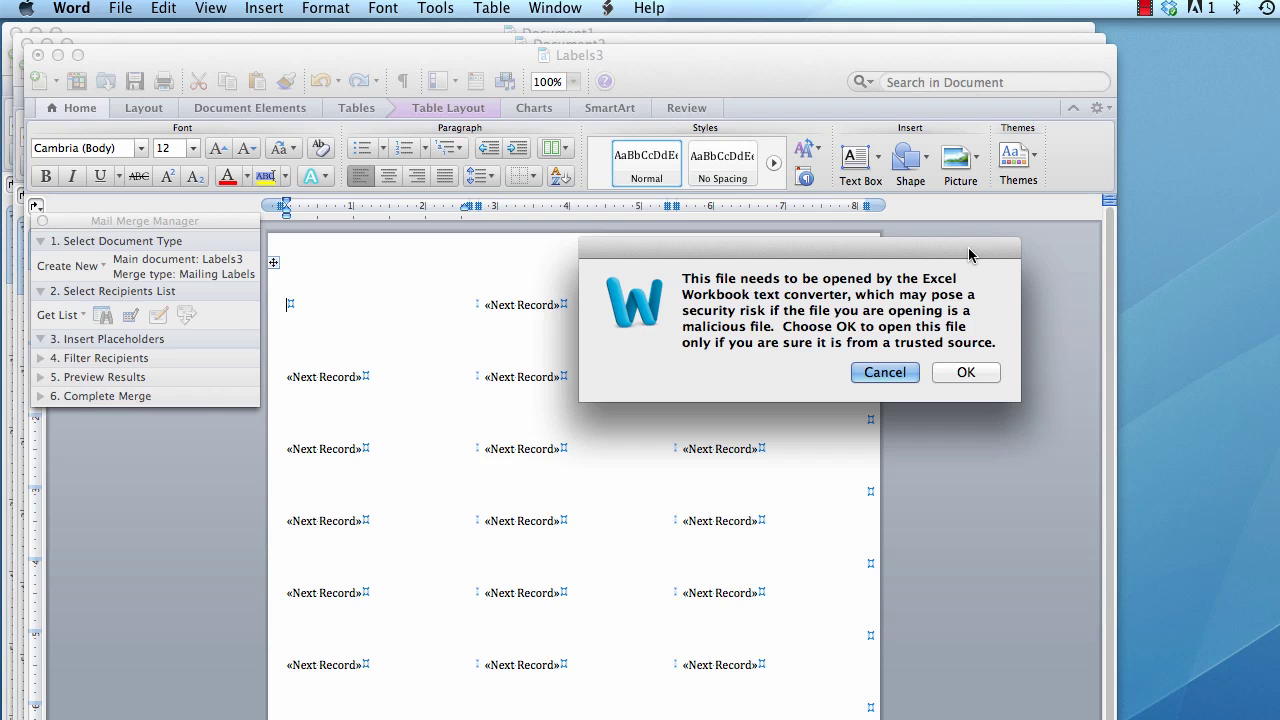
left_click(960, 372)
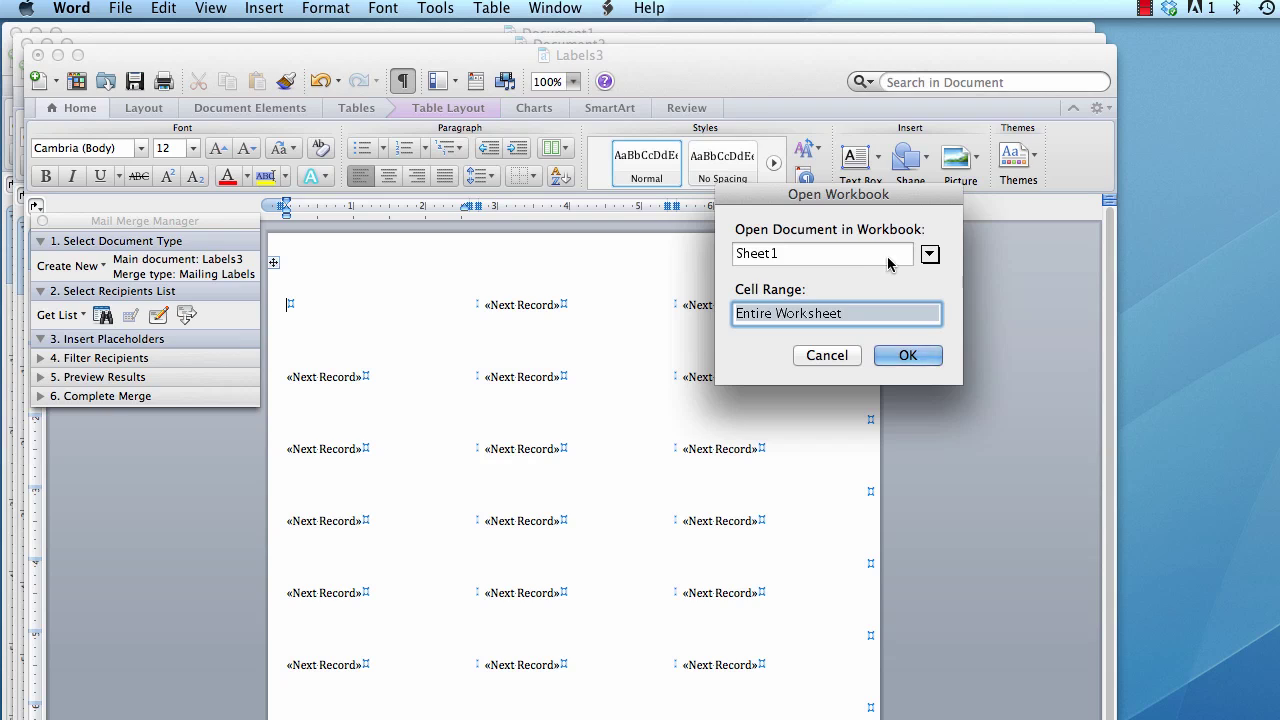
left_click(905, 356)
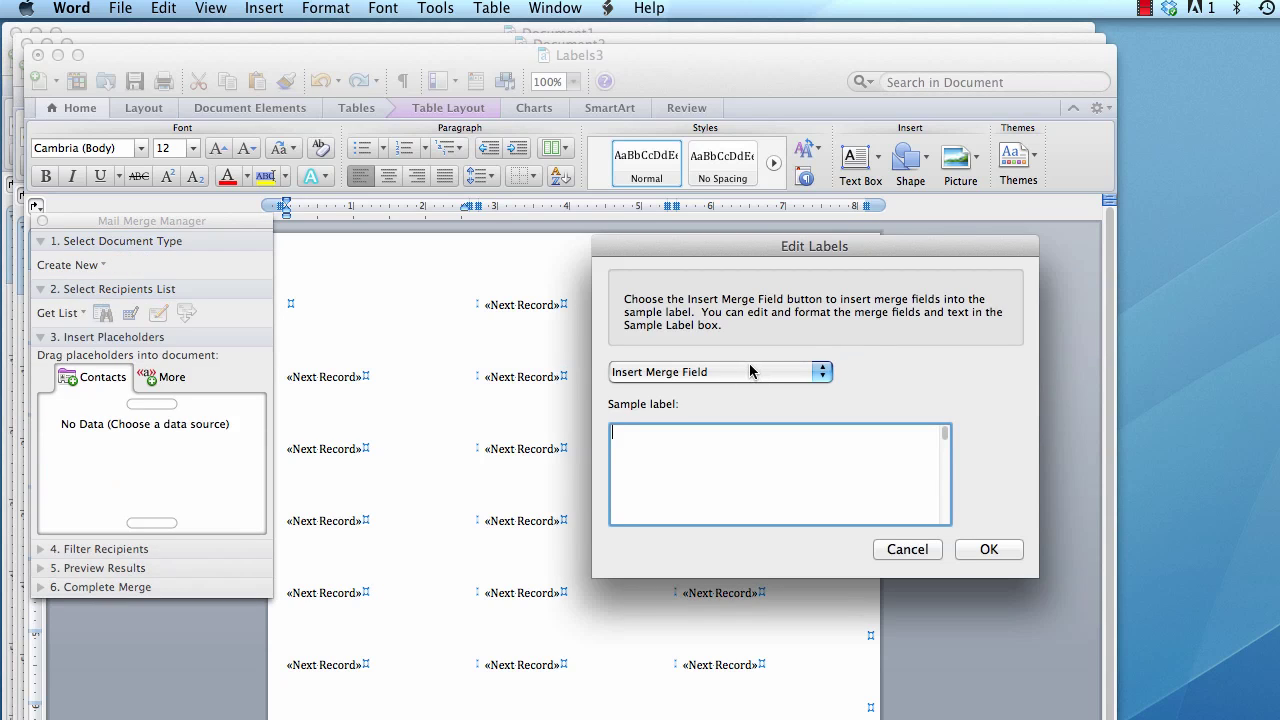
- Insert FirstName and LastName on the first label line and Address on the second
left_click(709, 374)
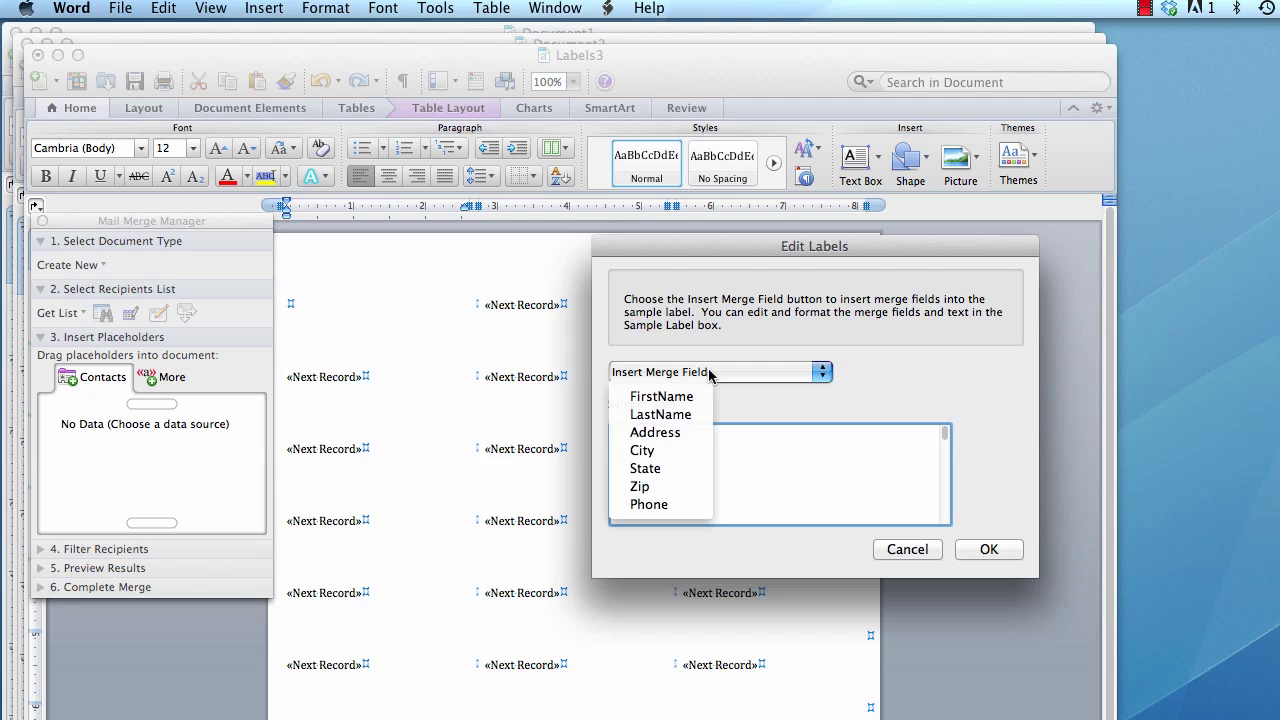
left_click(690, 396)
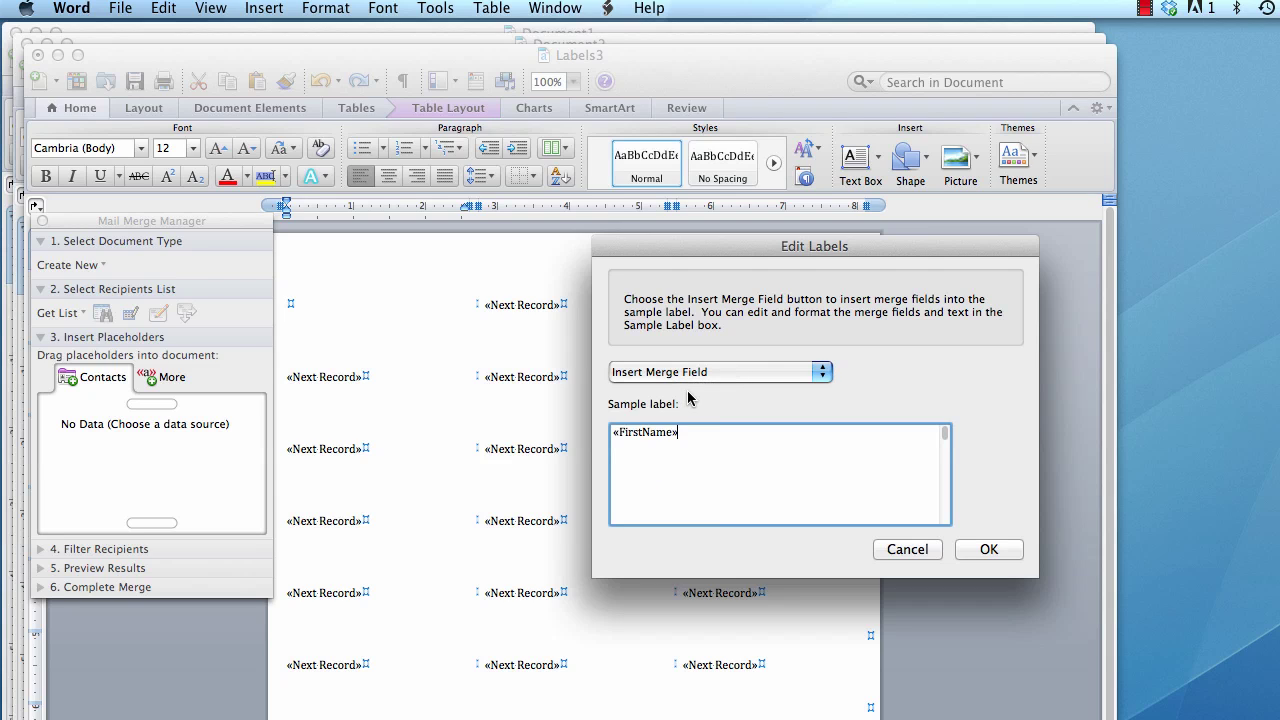
left_click(709, 372)
left_click(678, 417)
left_click(751, 374)
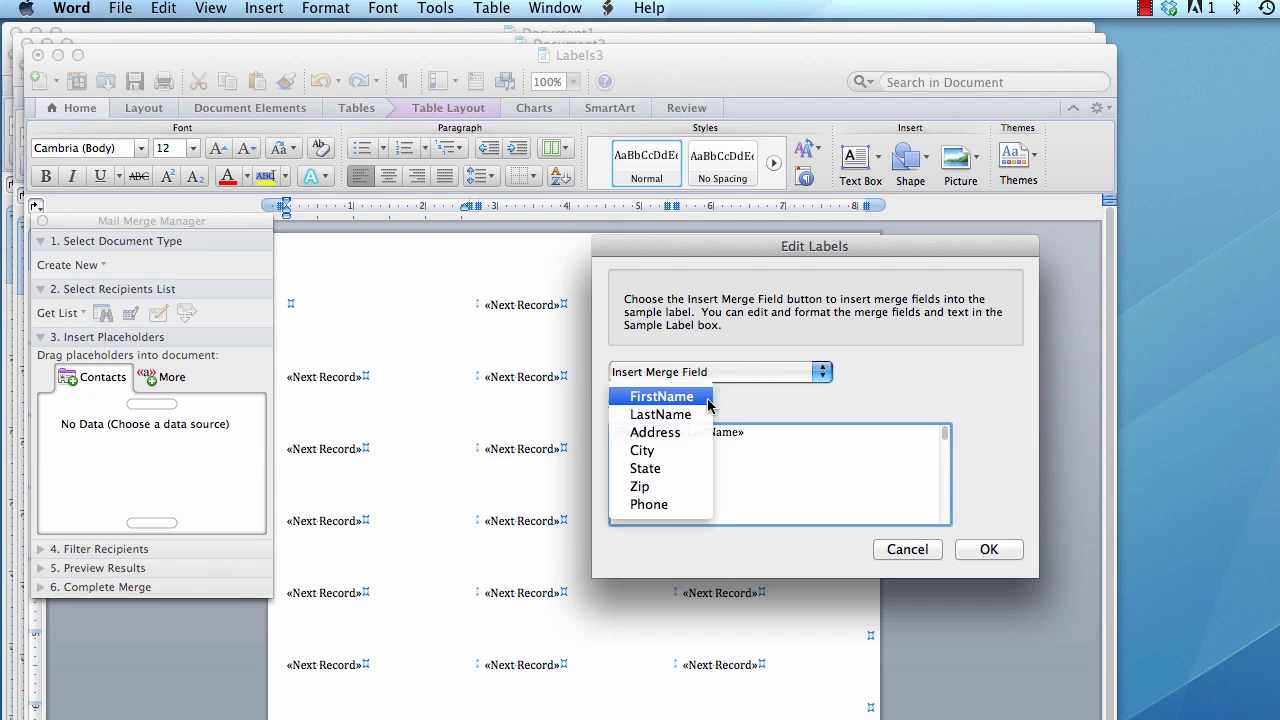
left_click(676, 430)
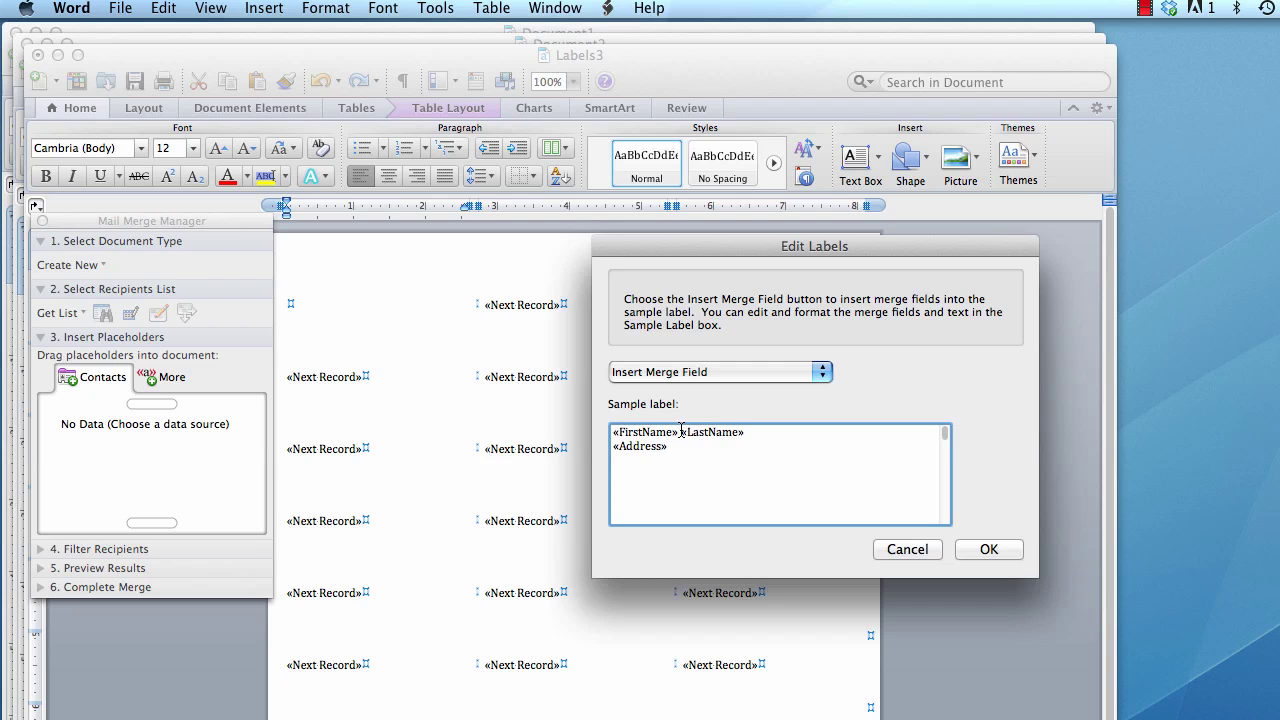
- Add City, State and Zip on the third line and apply the layout to all labels
left_click(735, 371)
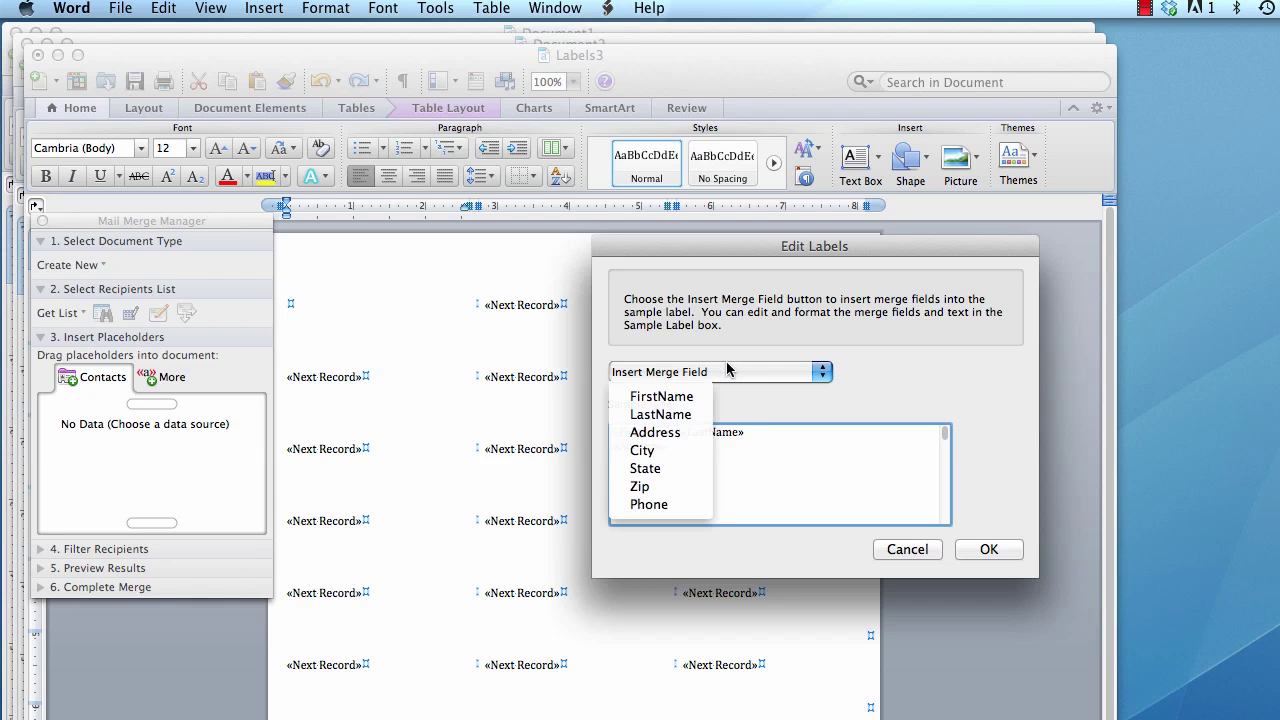
left_click(651, 452)
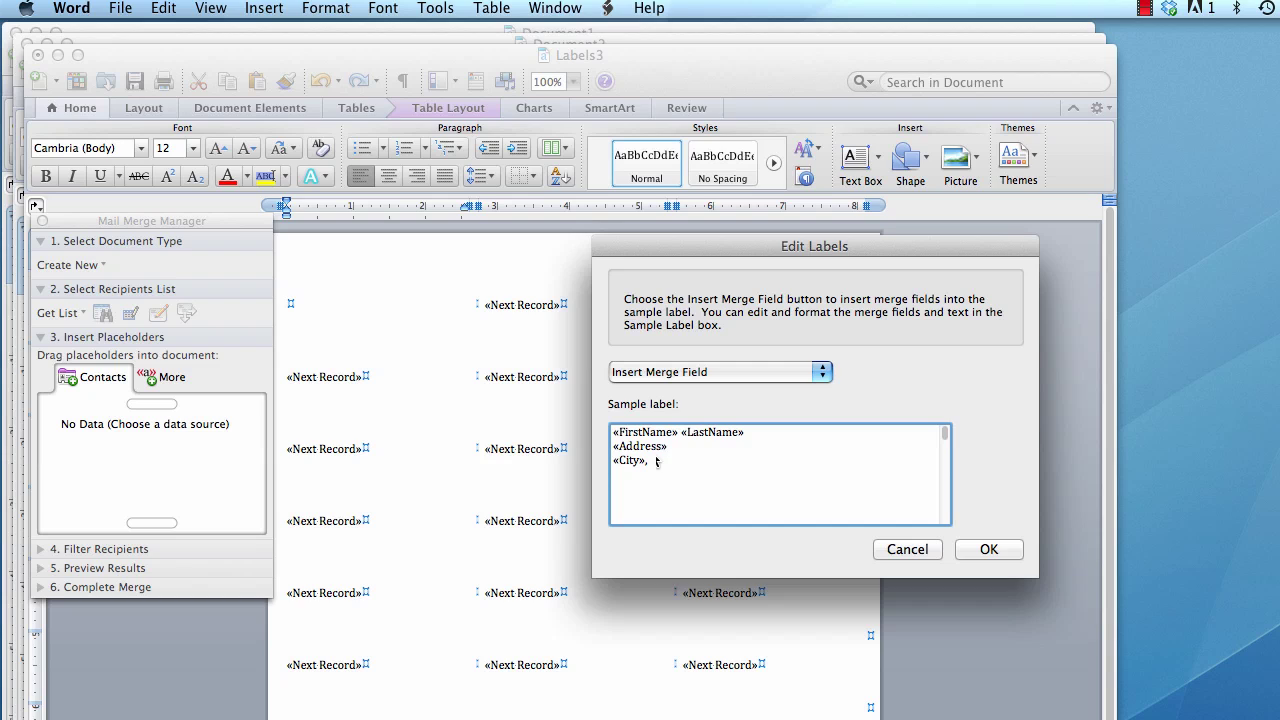
left_click(752, 371)
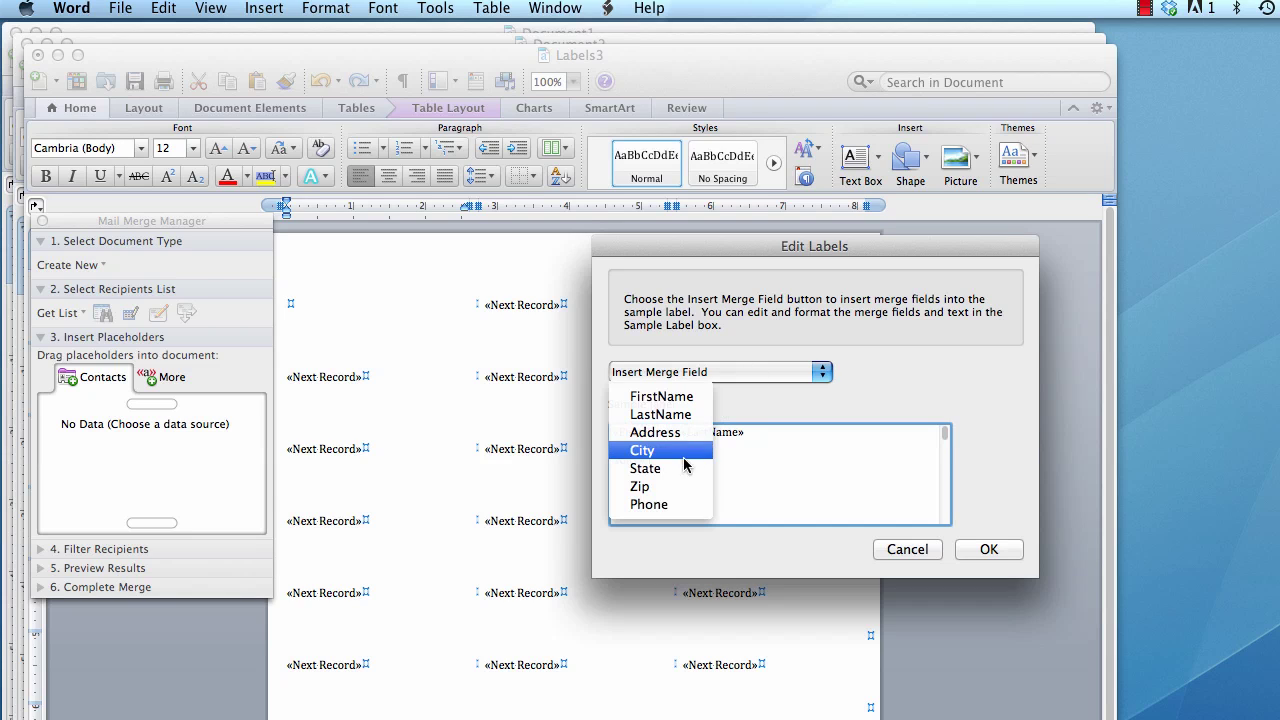
left_click(676, 470)
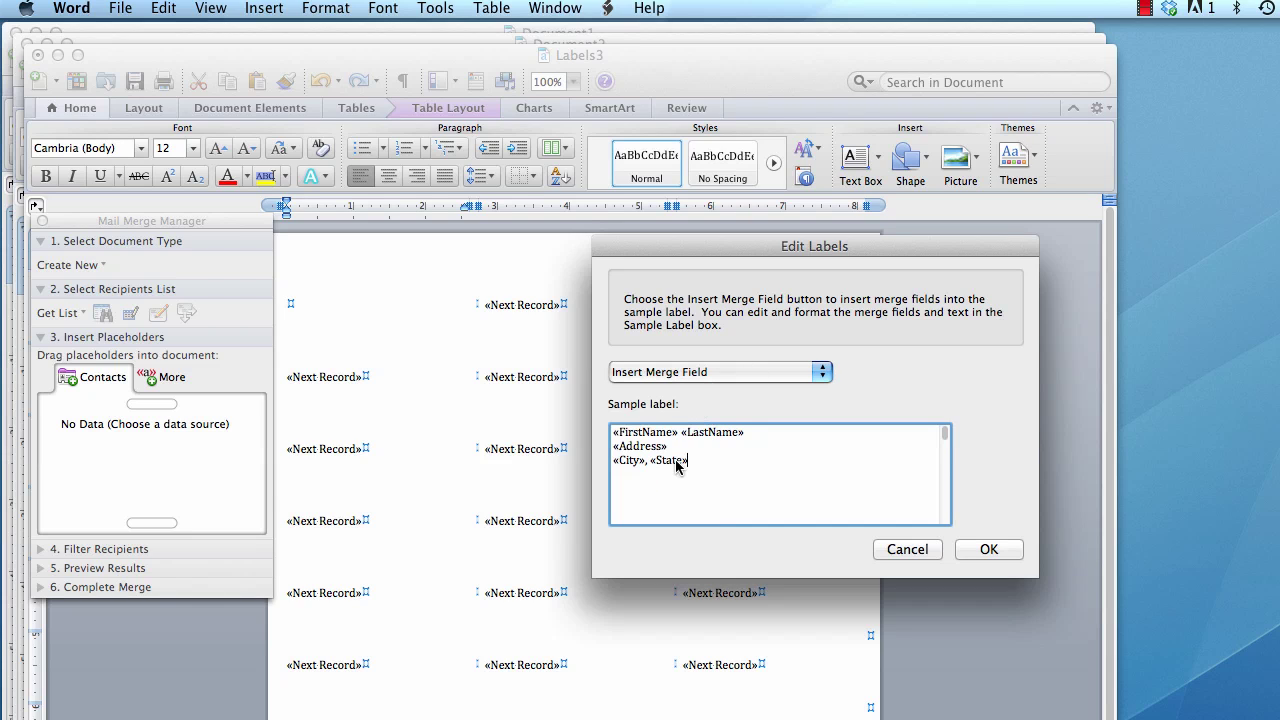
left_click(708, 372)
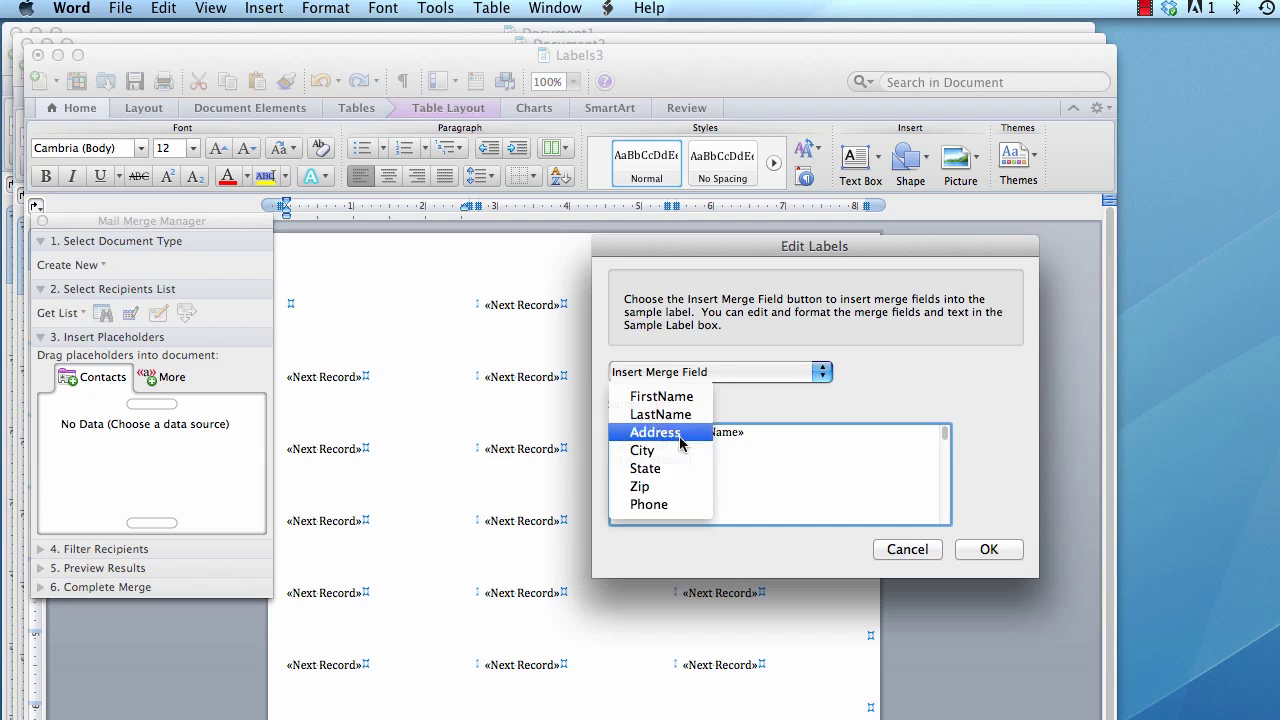
left_click(667, 488)
left_click(739, 377)
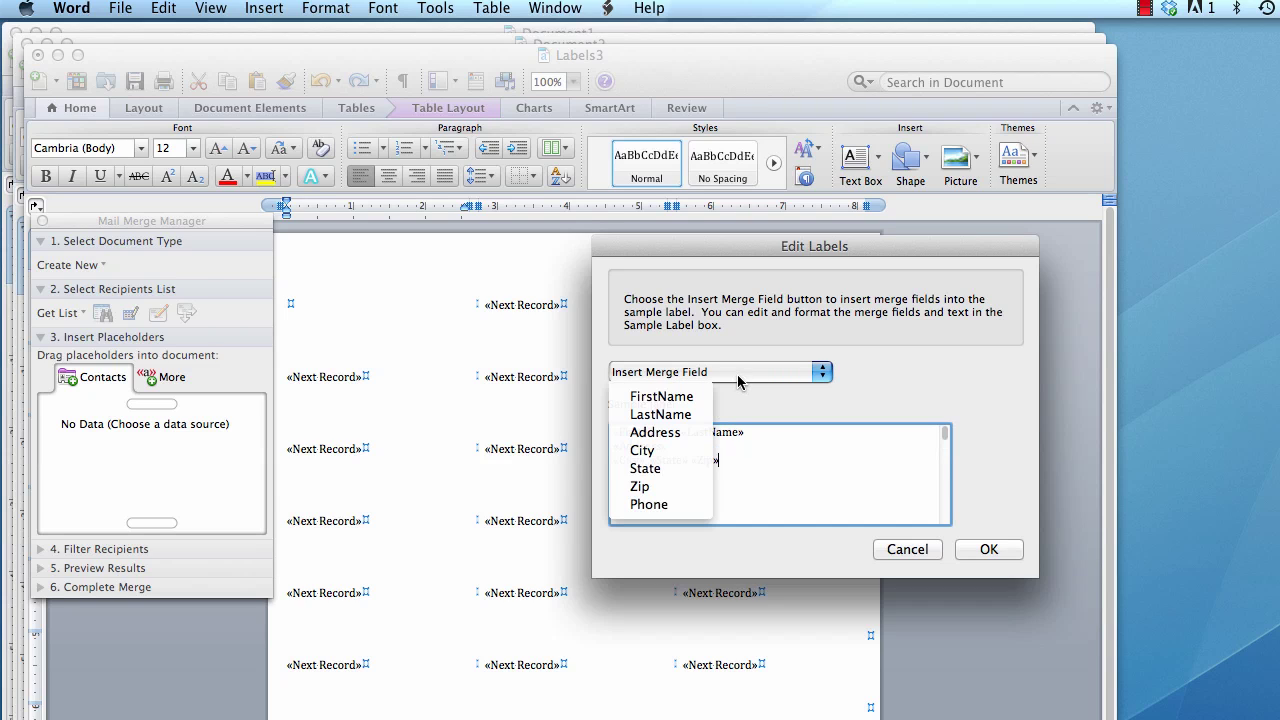
left_click(904, 381)
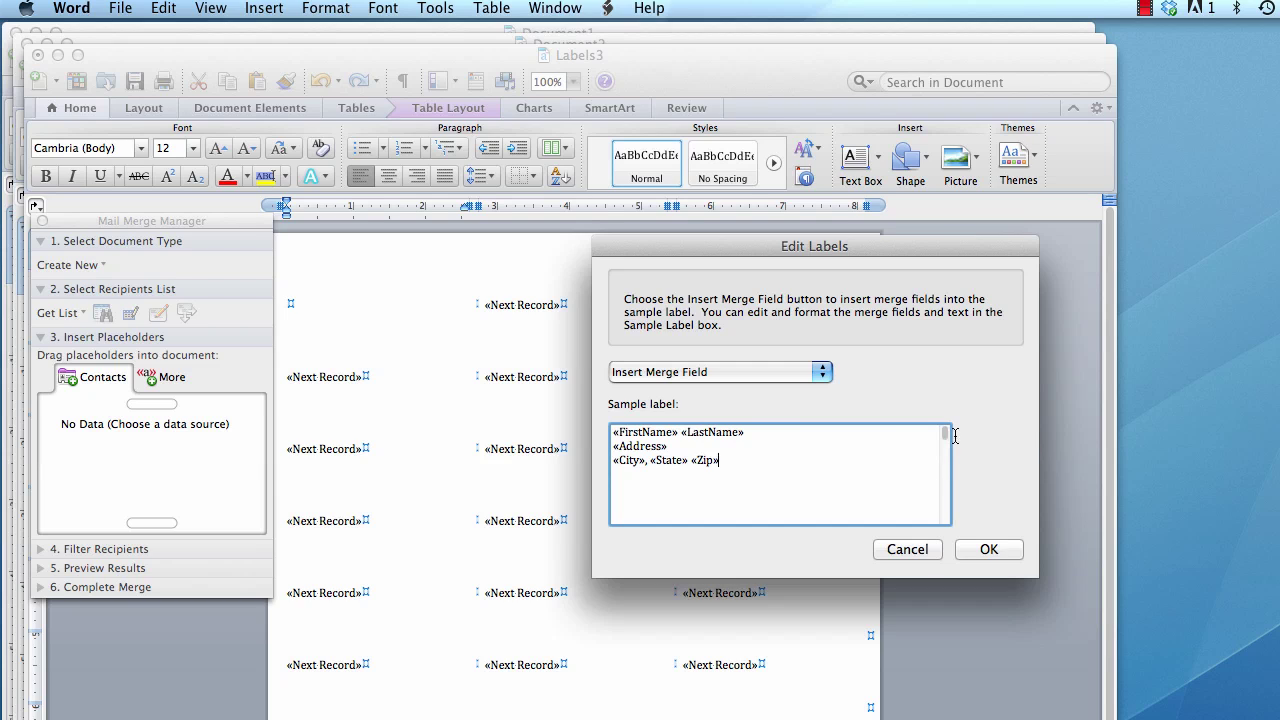
left_click(995, 551)
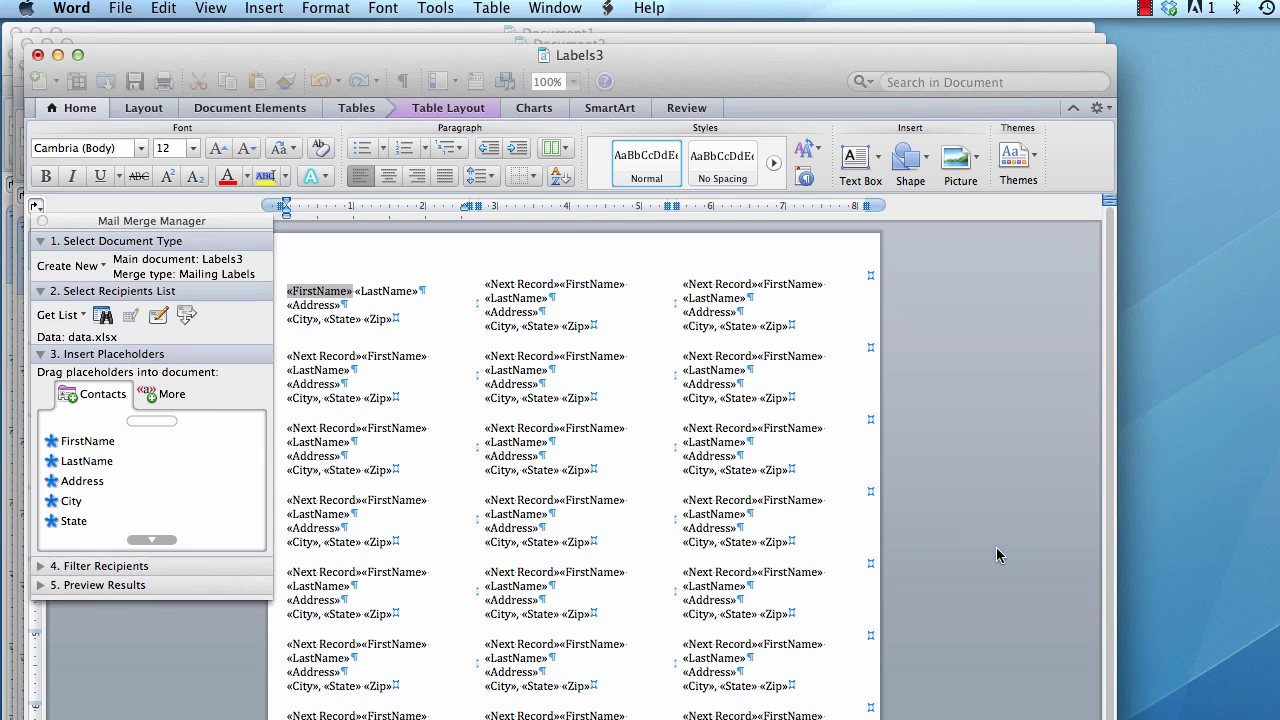
mouse_move(548, 300)
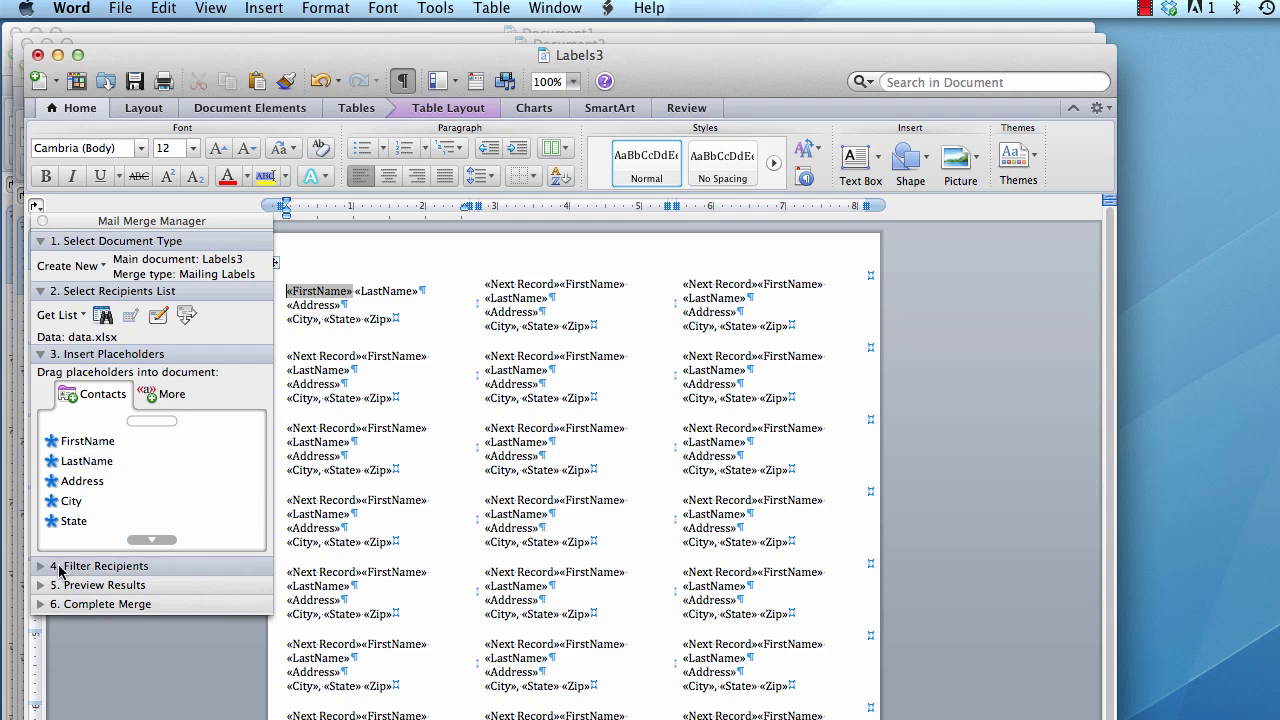
- Turn on View Merged Data so labels show real recipient names and addresses
left_click(40, 585)
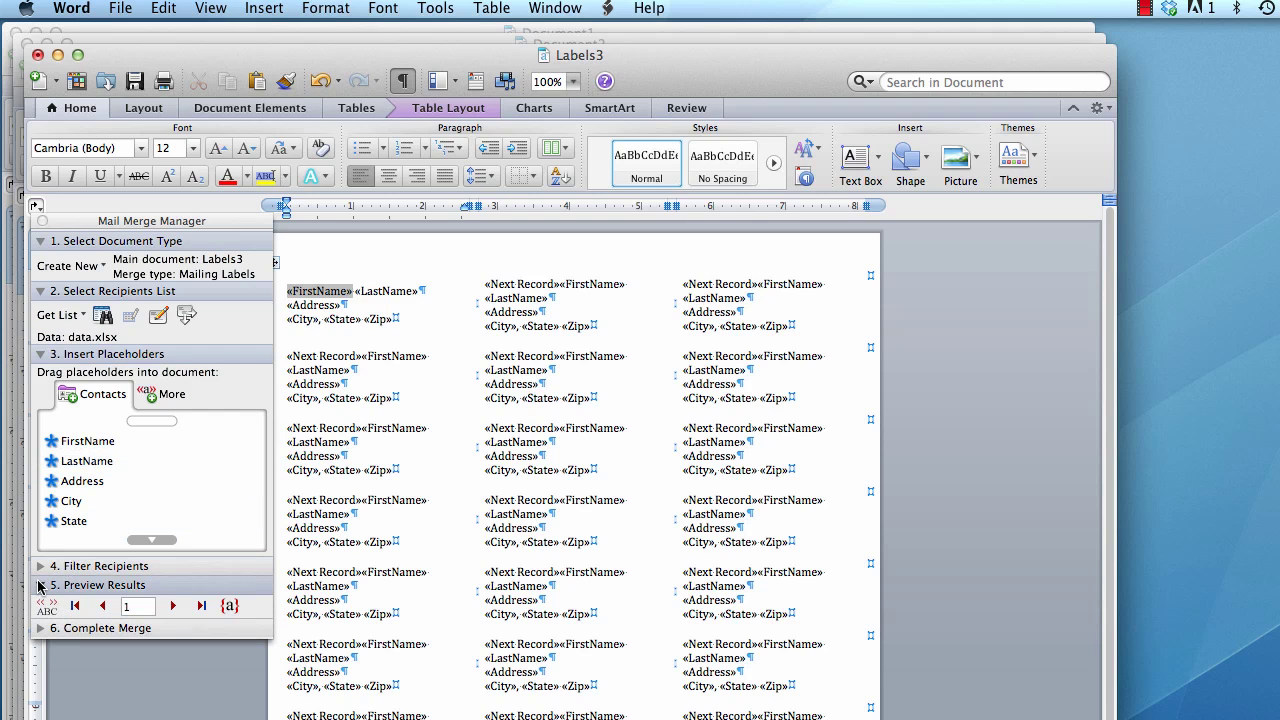
left_click(46, 607)
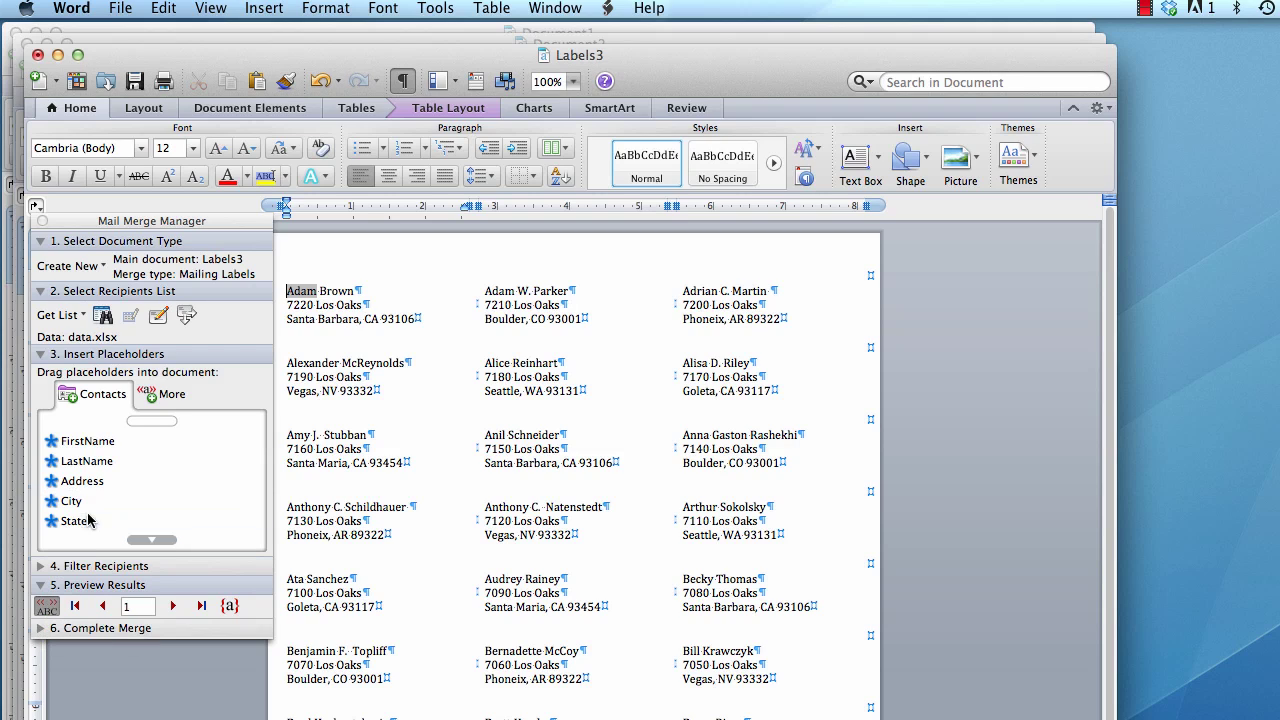
left_click(41, 566)
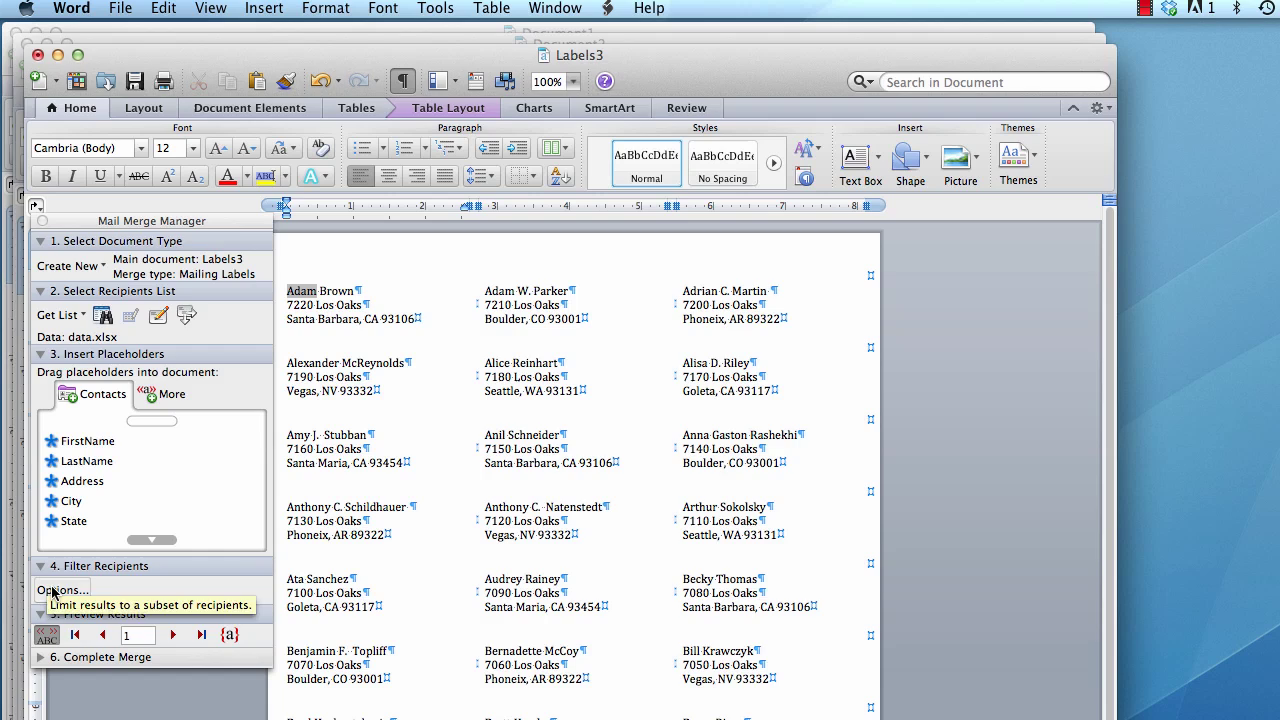
- Set a recipient filter rule where State is equal to CA
left_click(54, 591)
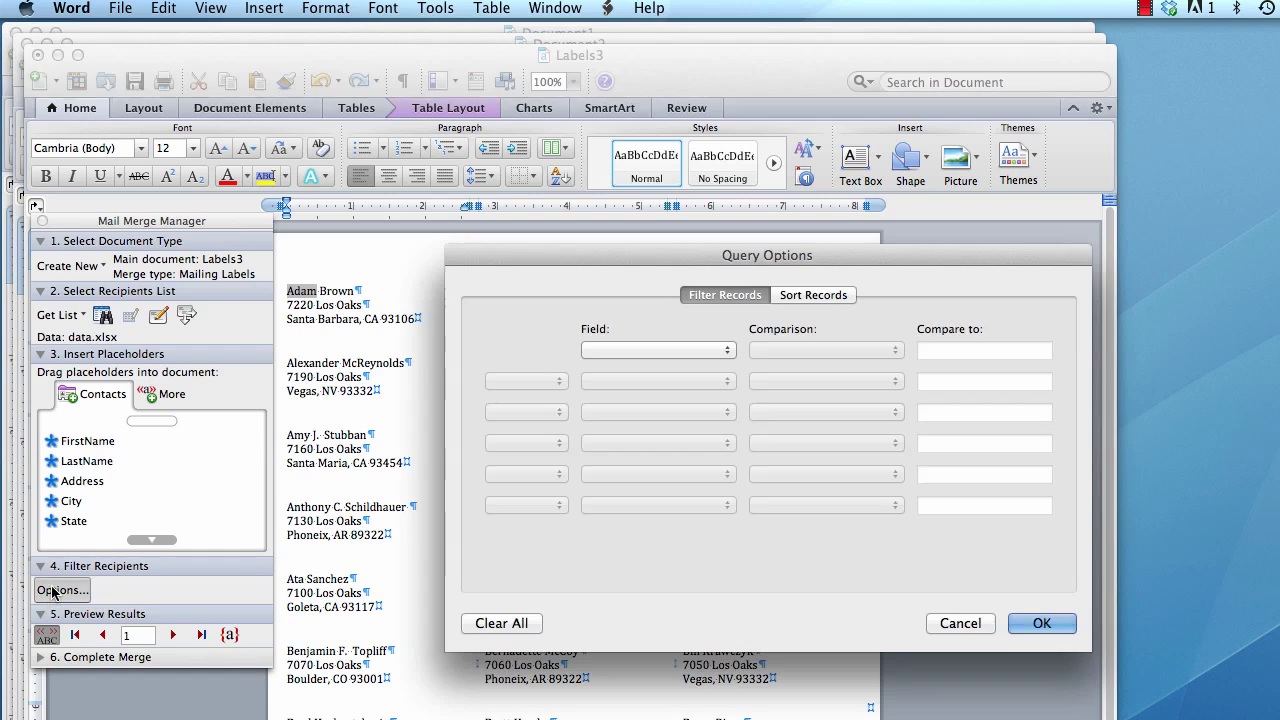
left_click(701, 349)
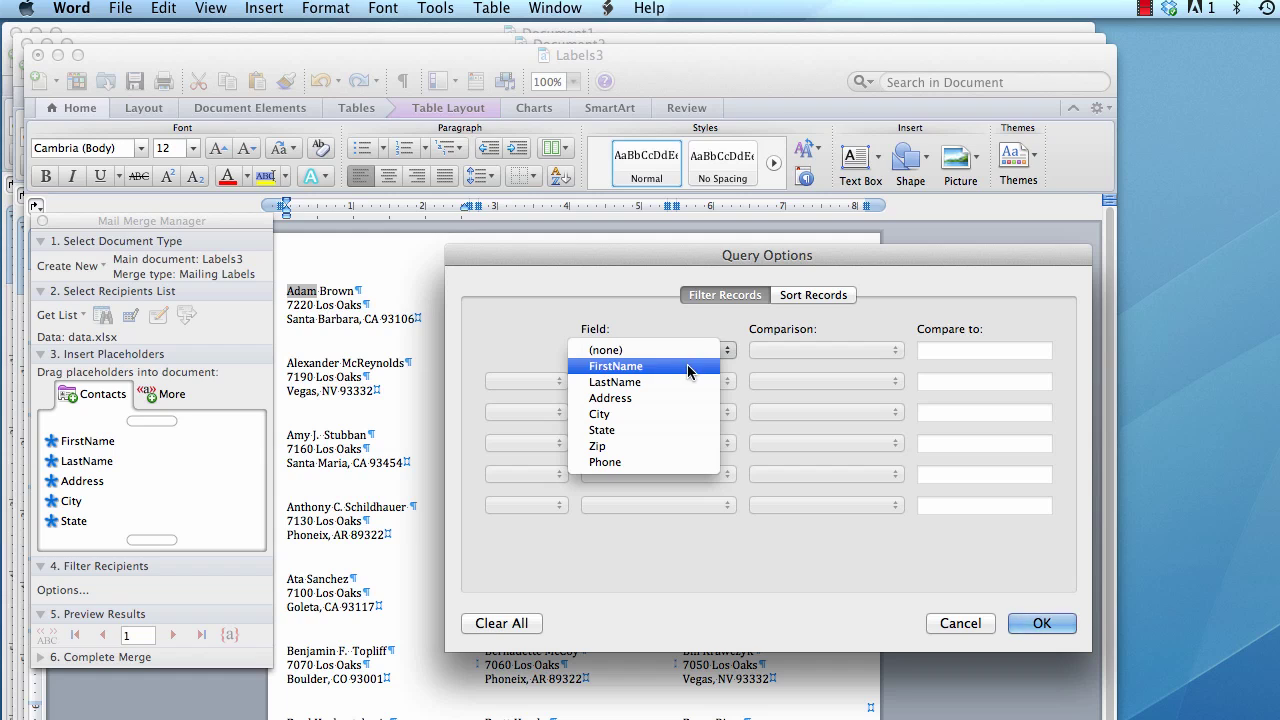
left_click(665, 415)
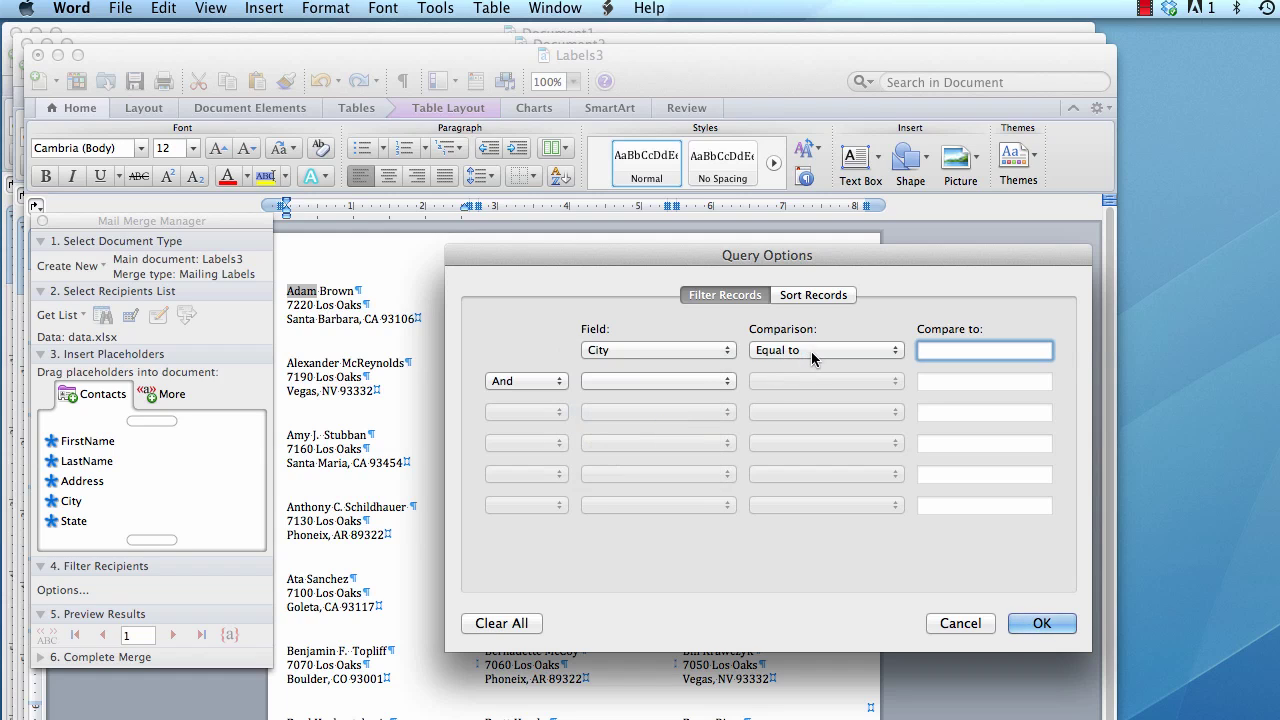
left_click(562, 390)
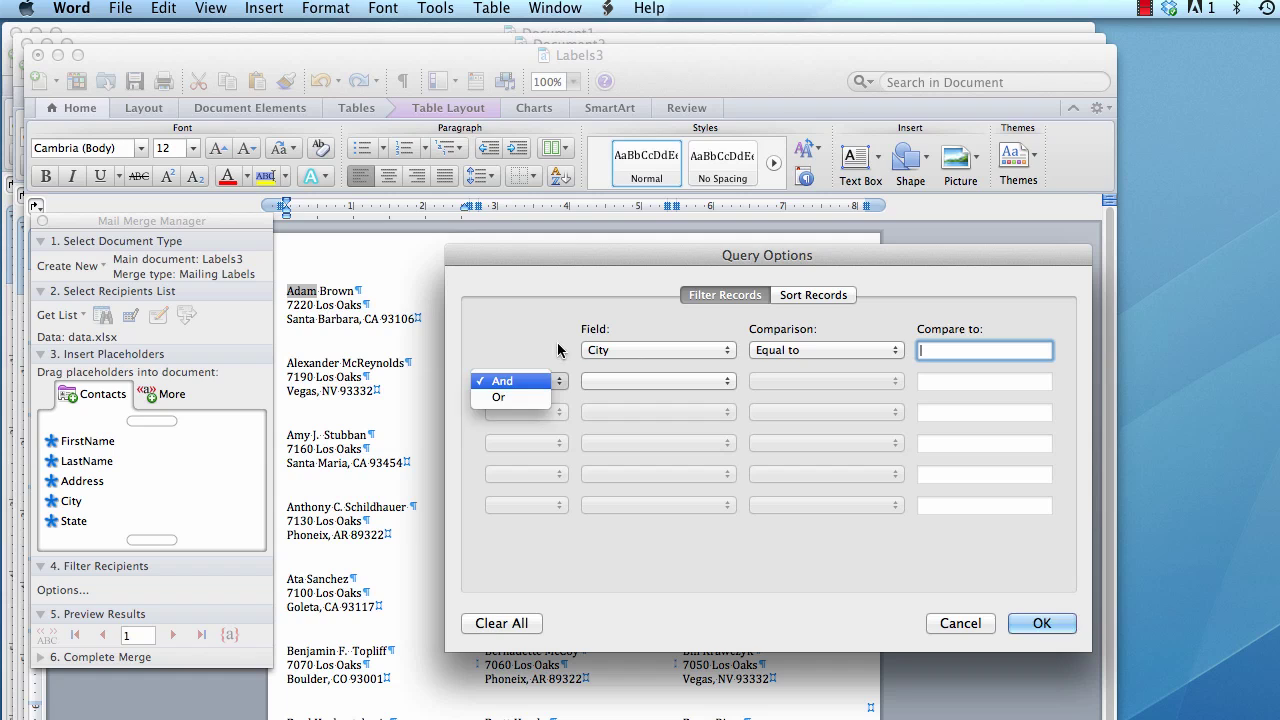
left_click(556, 346)
left_click(665, 350)
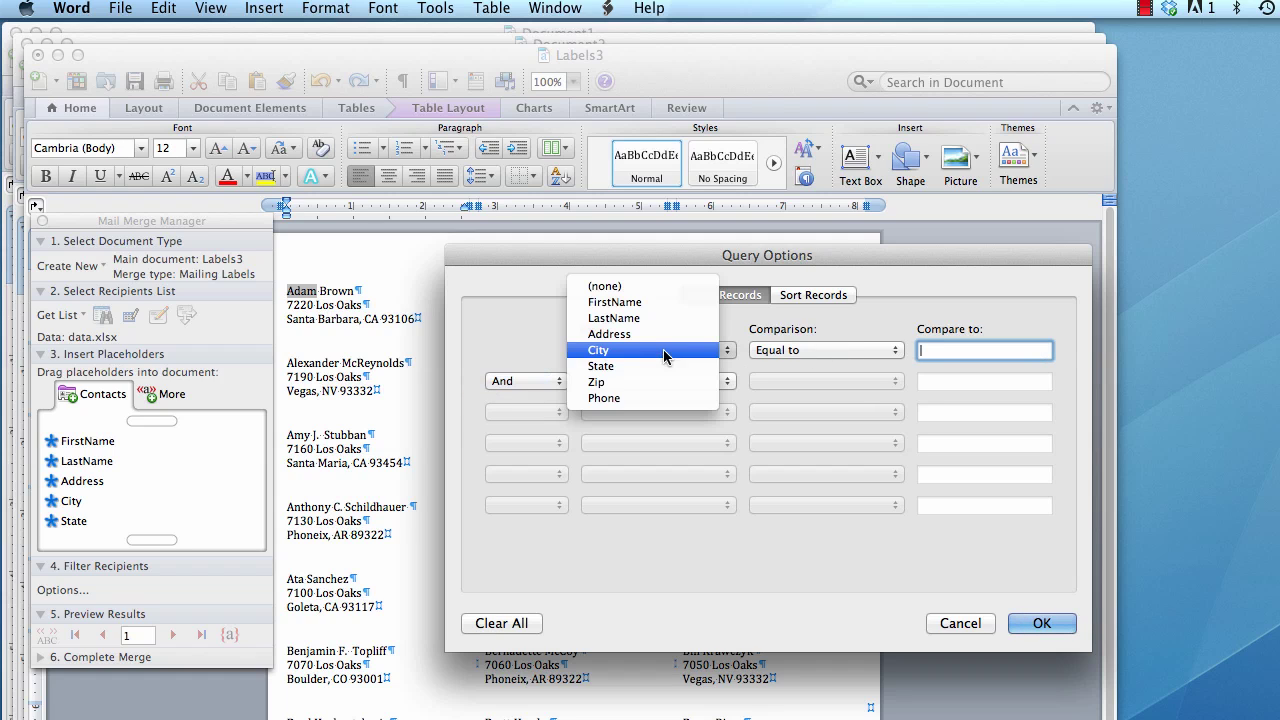
left_click(665, 368)
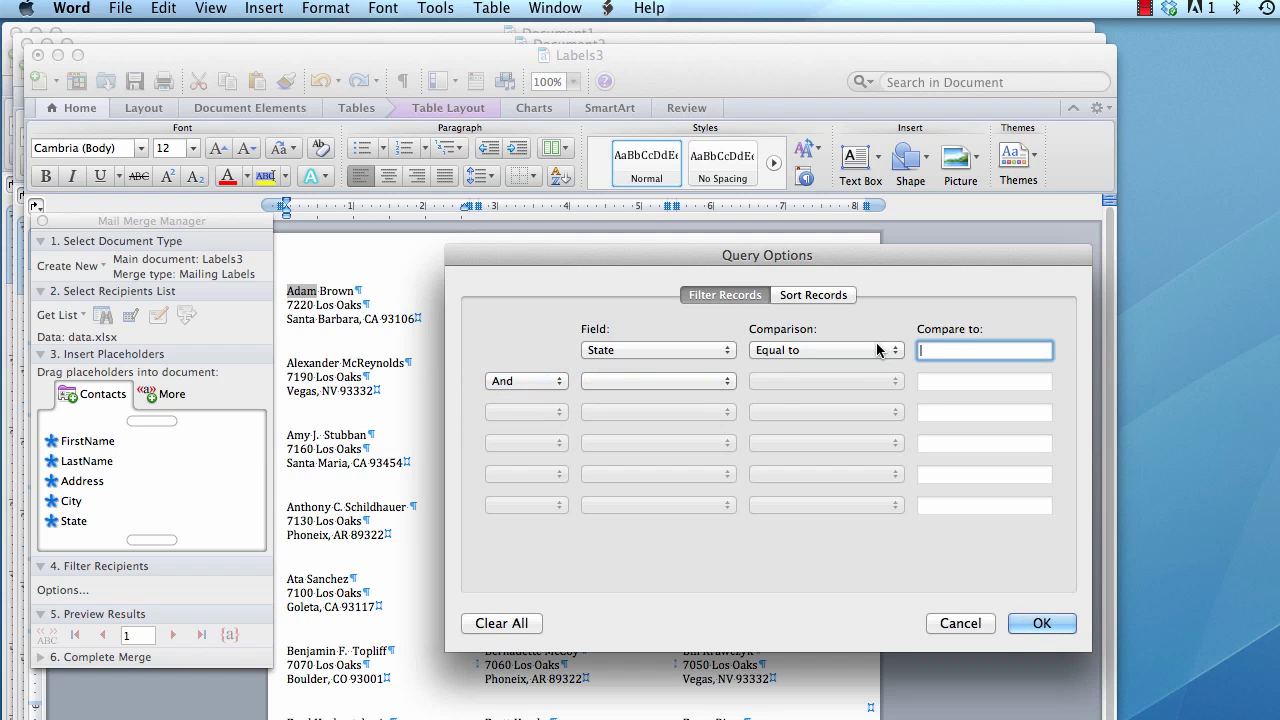
left_click(879, 350)
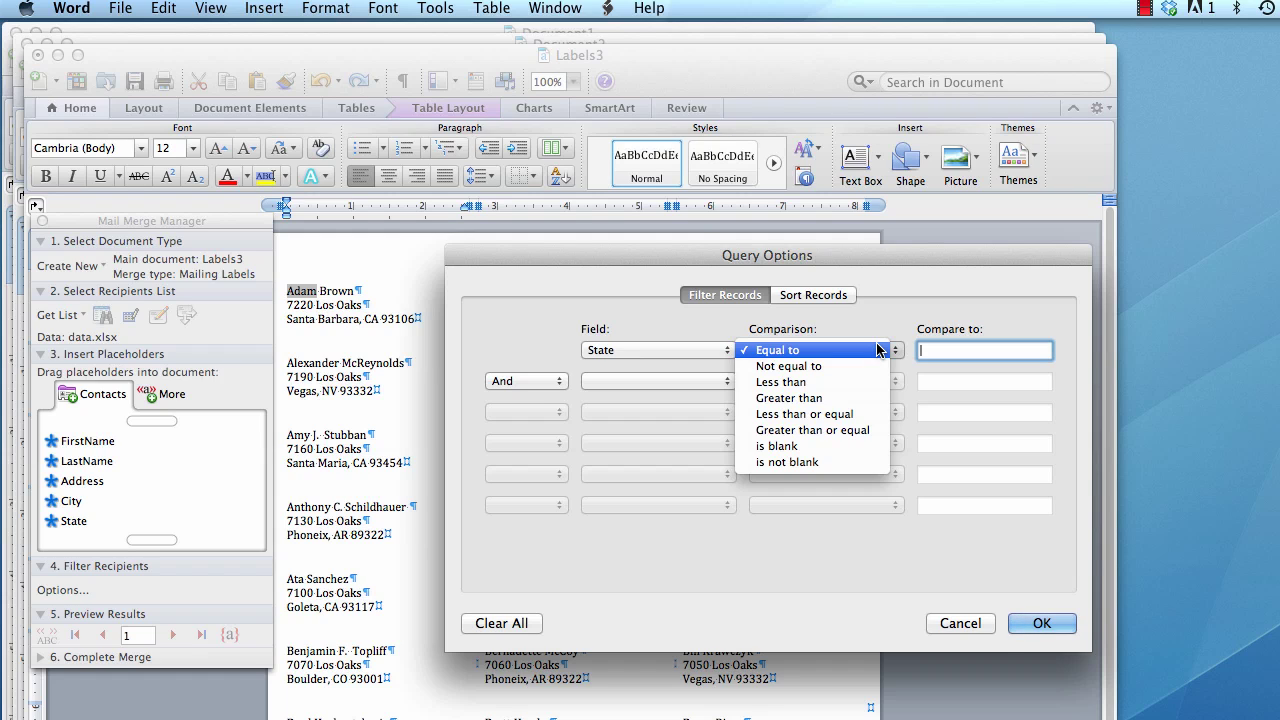
left_click(958, 347)
type("A")
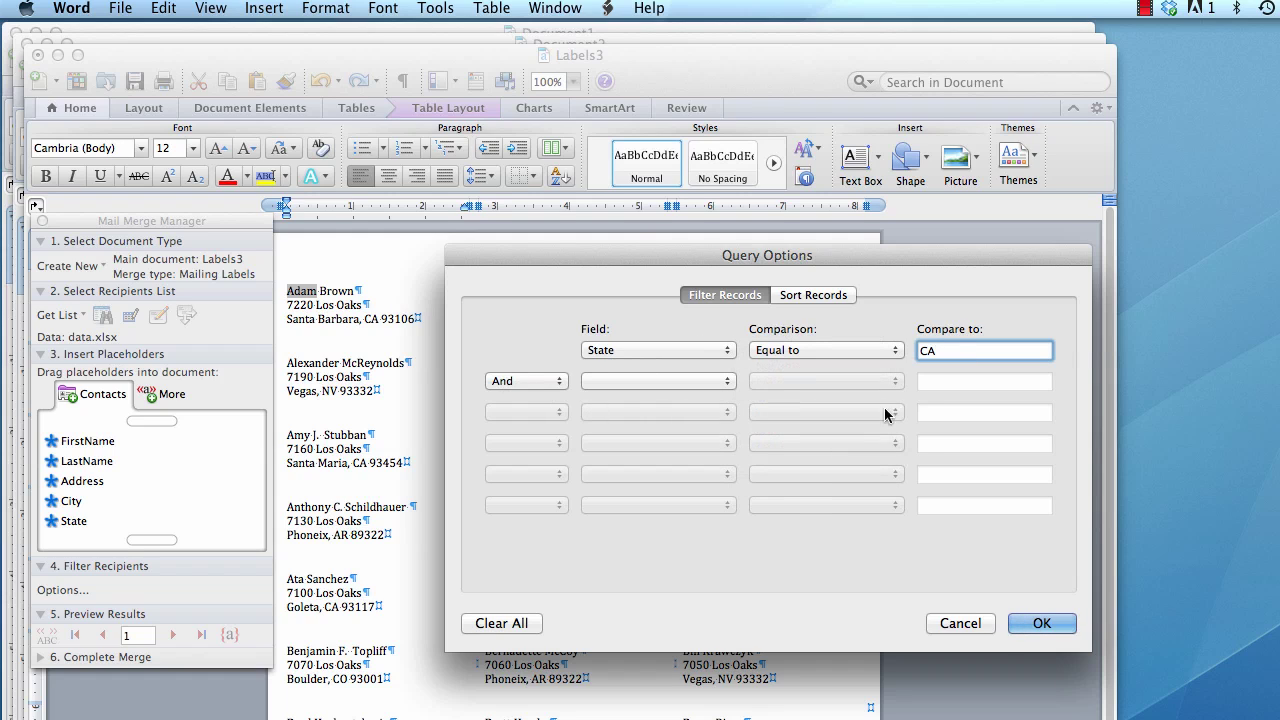
- Sort recipients by LastName ascending and apply the California filter and sort
left_click(818, 297)
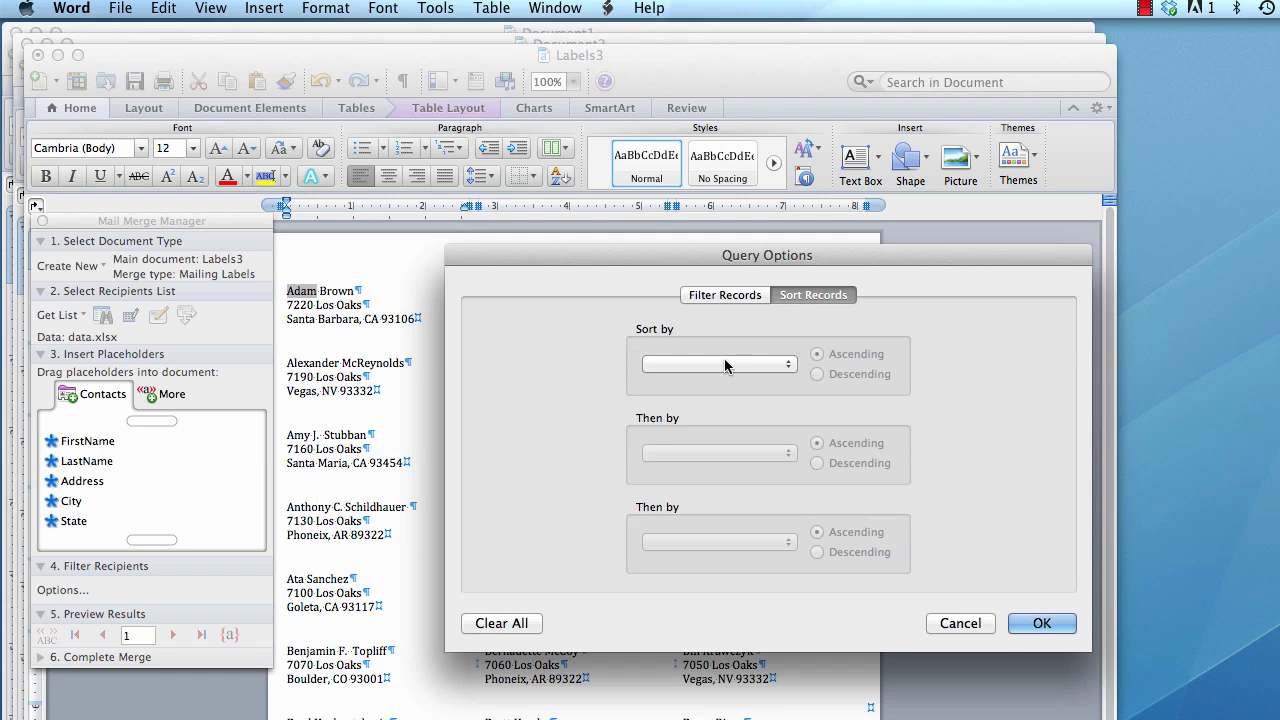
left_click(729, 364)
left_click(730, 396)
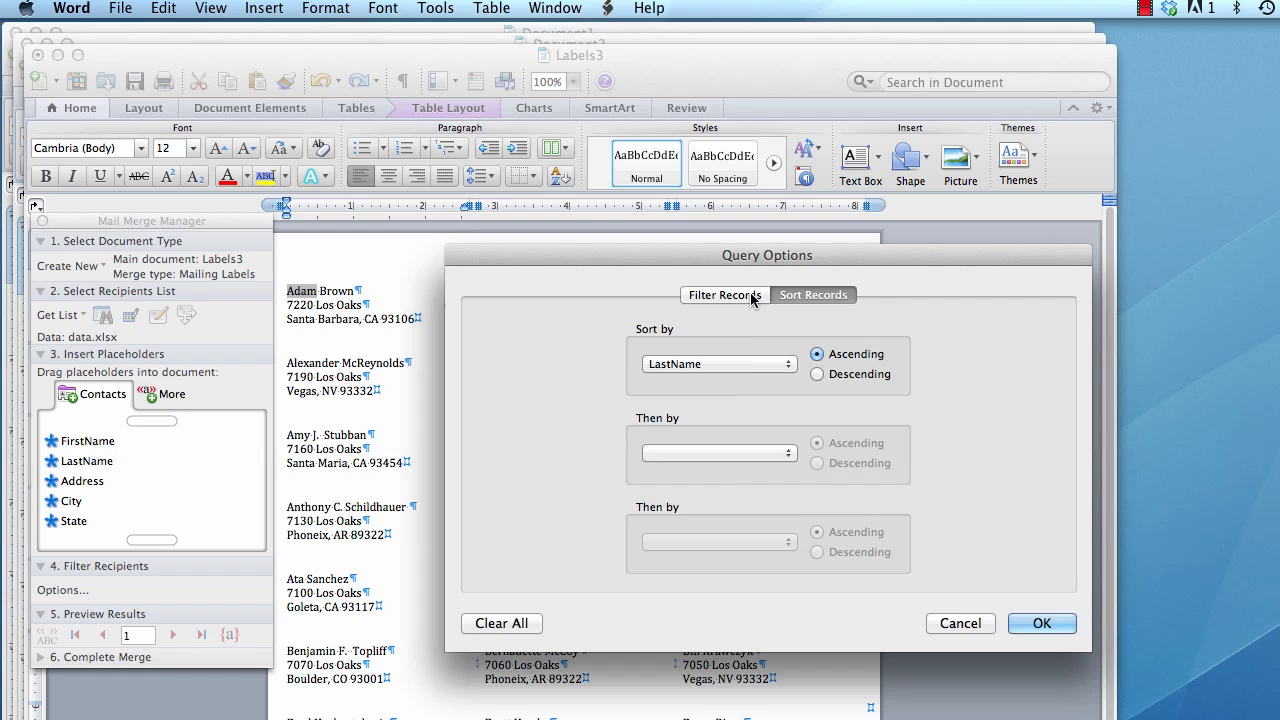
left_click(752, 296)
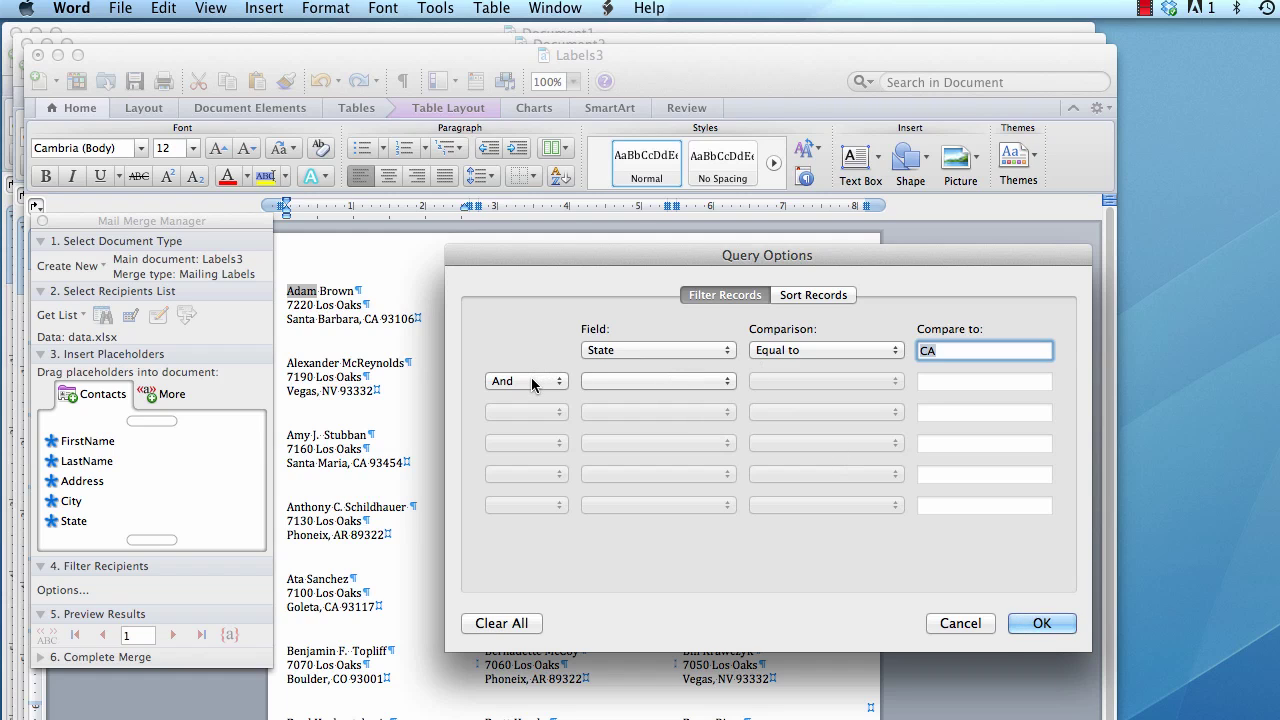
left_click(1042, 623)
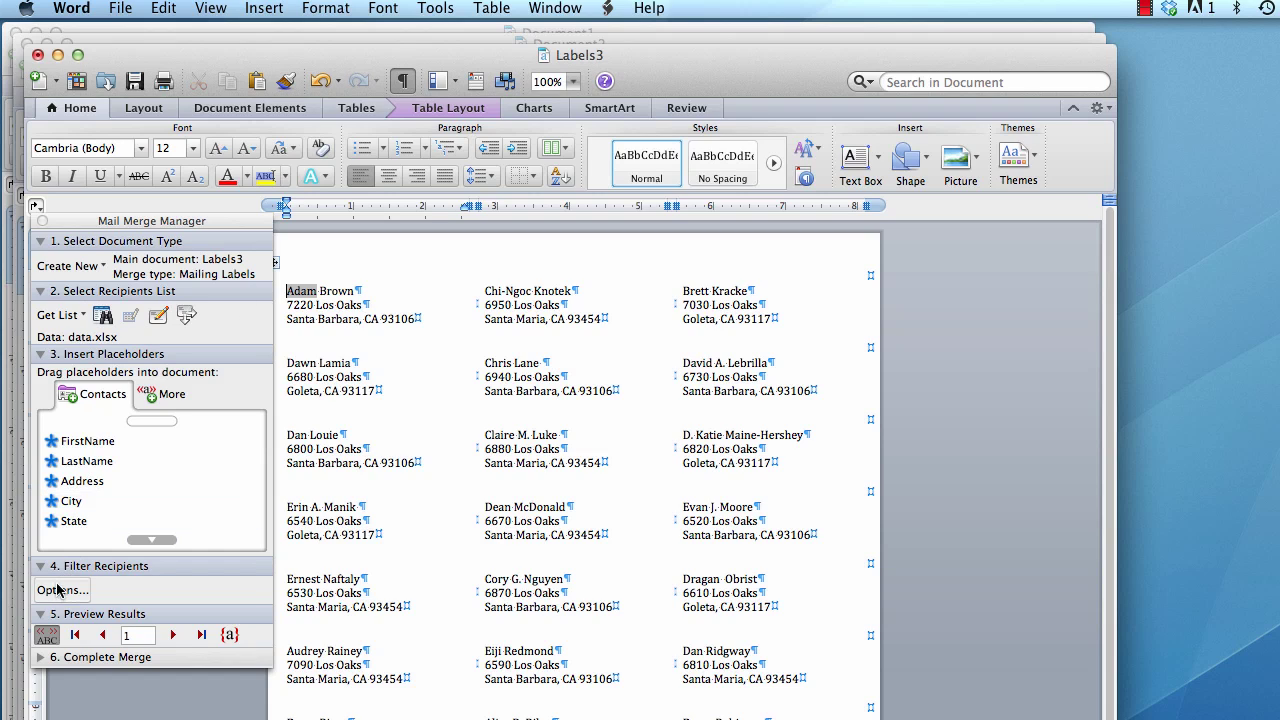
- Clear all recipient filter criteria so labels from every state, like NV, reappear
left_click(60, 590)
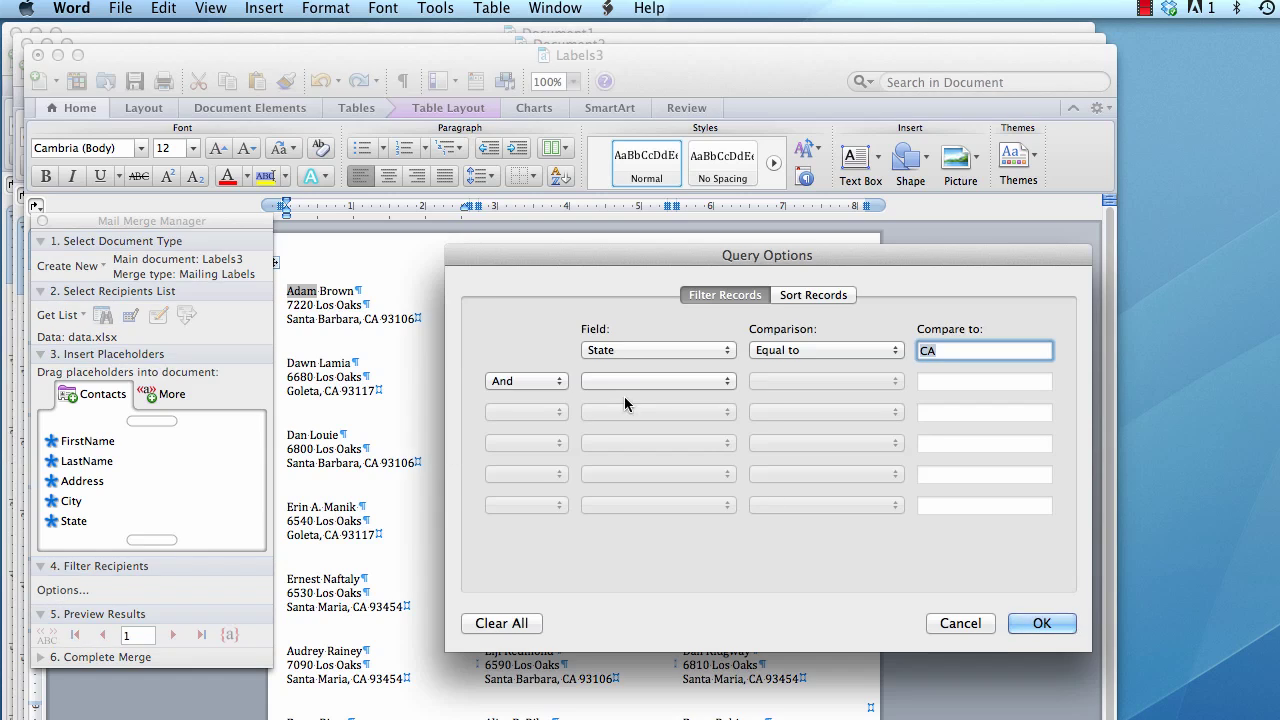
left_click(518, 620)
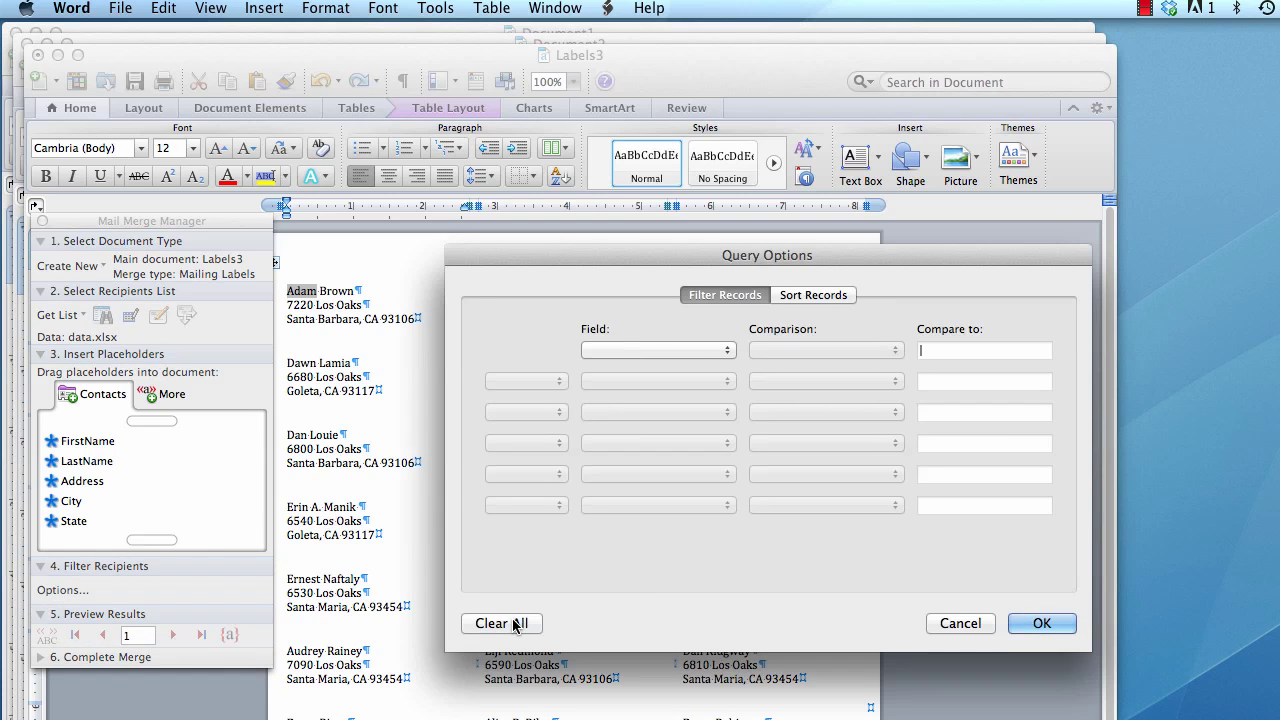
left_click(1030, 622)
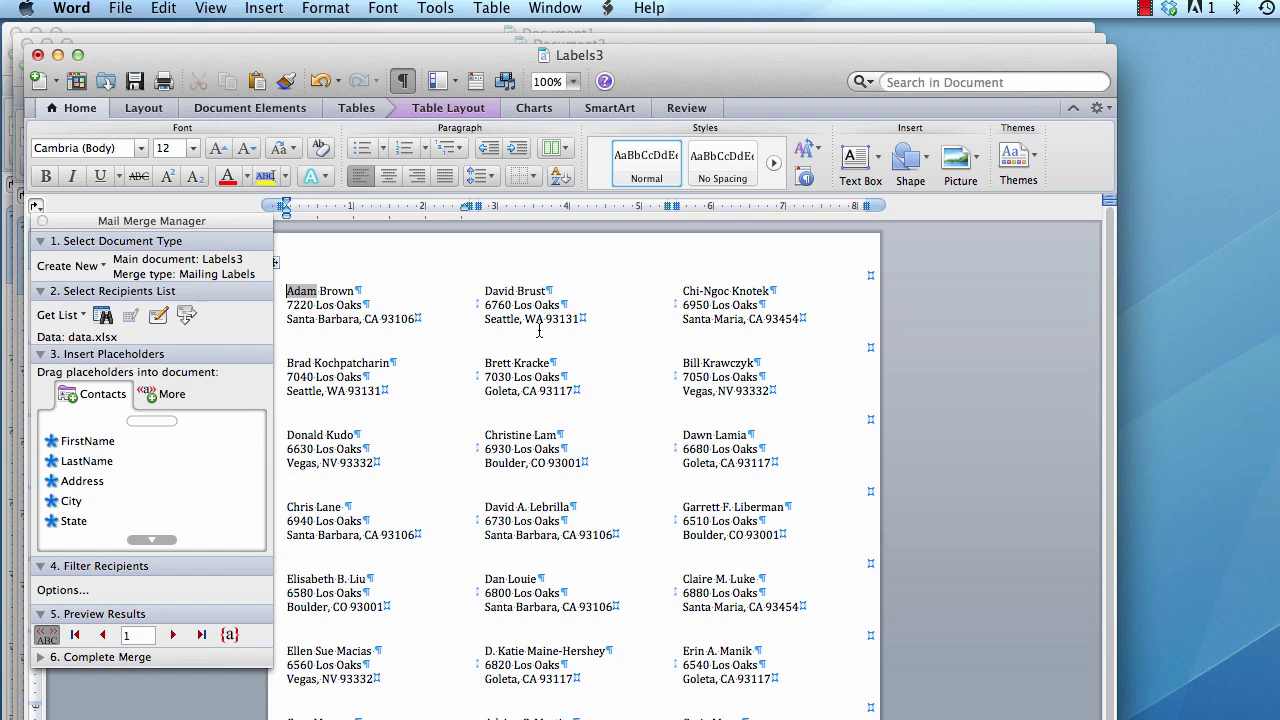
double_click(327, 462)
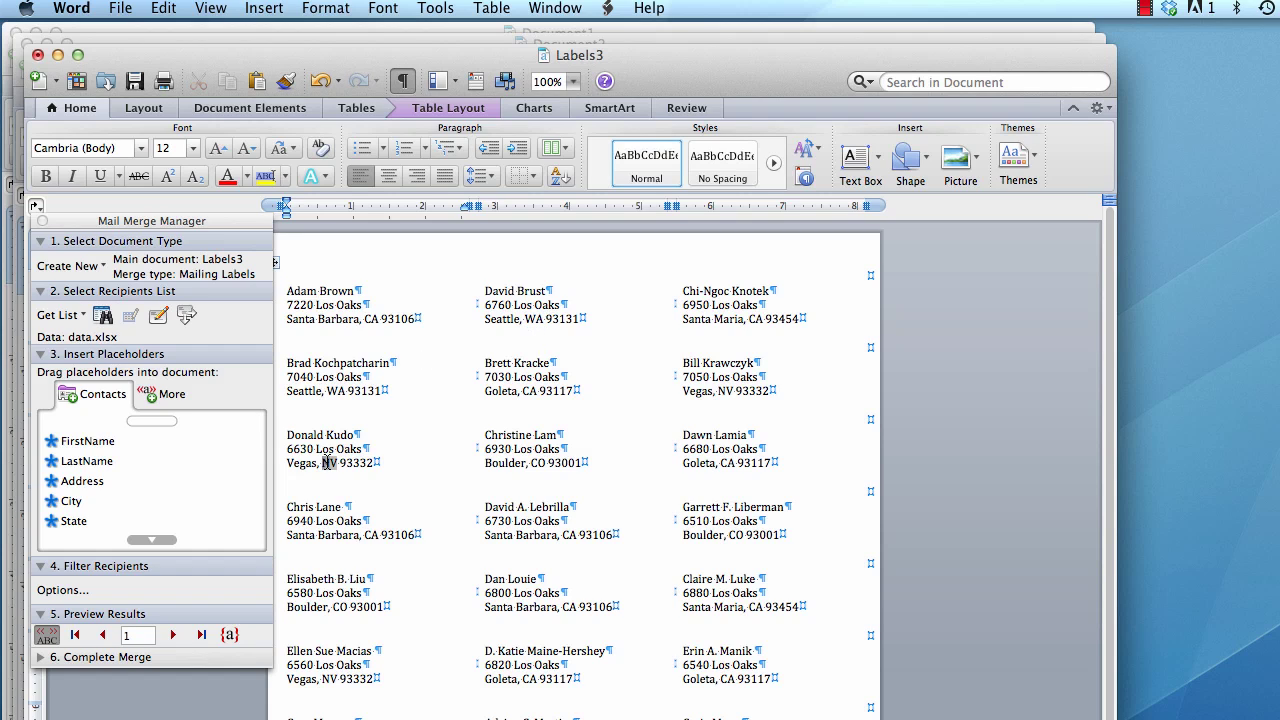
left_click(542, 465)
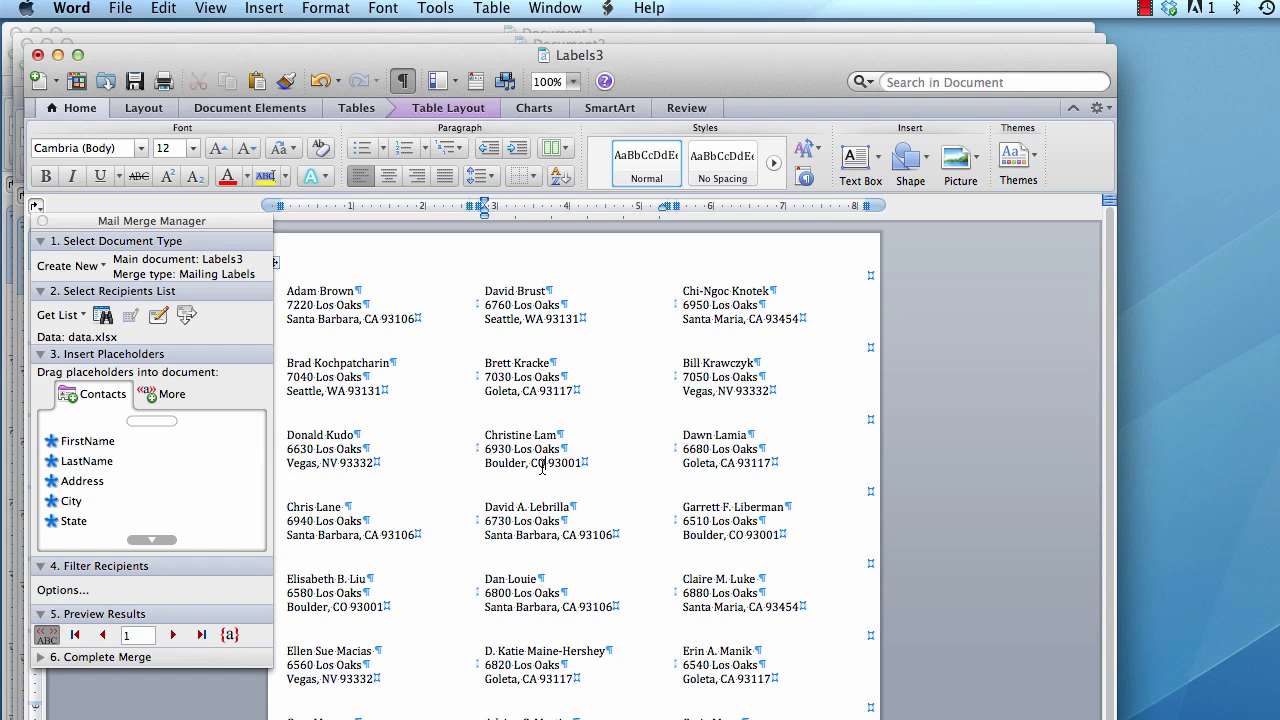
- Expand the Complete Merge section of the Mail Merge Manager
left_click(42, 659)
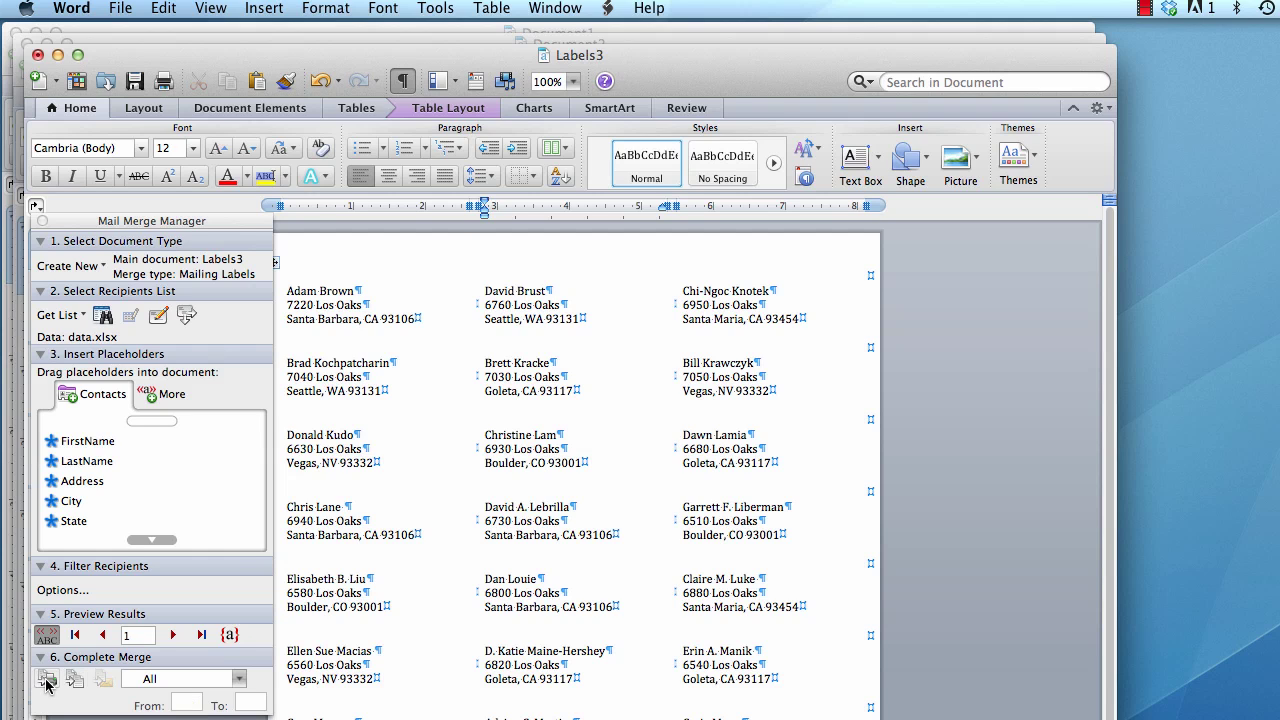
- Print the merged labels through Save as PDF to a file named 'addresses'
left_click(46, 680)
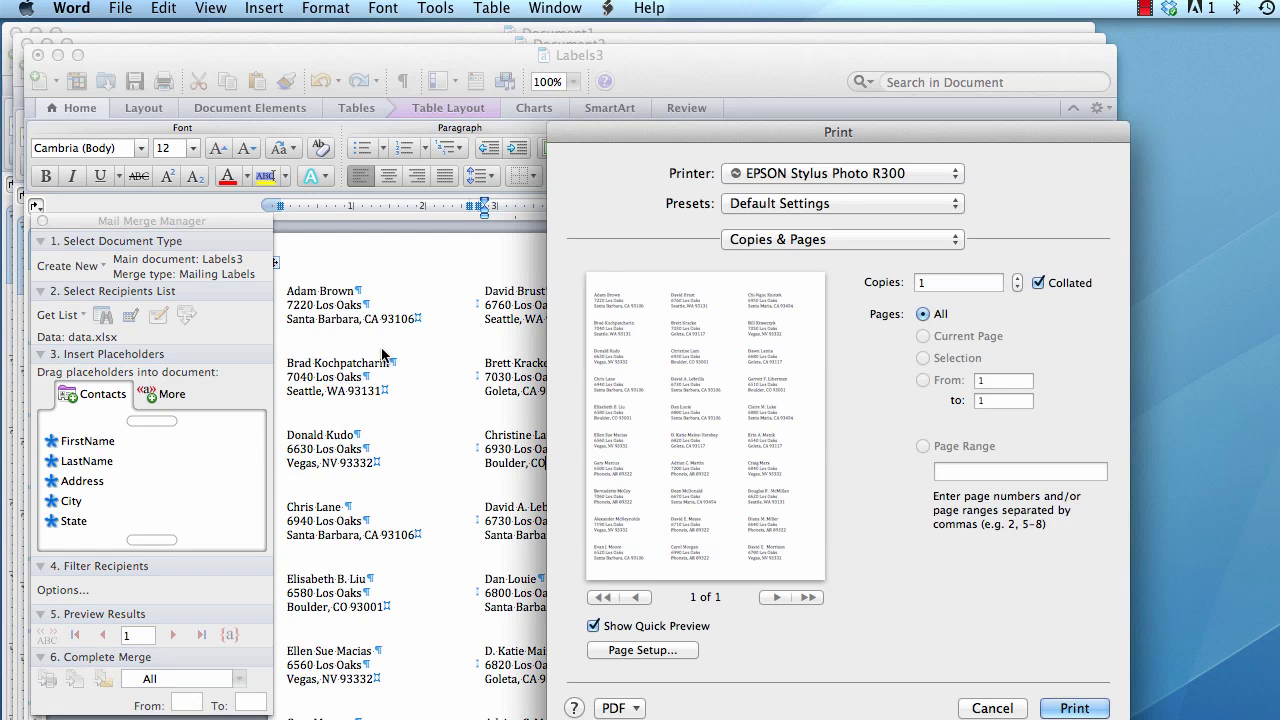
left_click(791, 173)
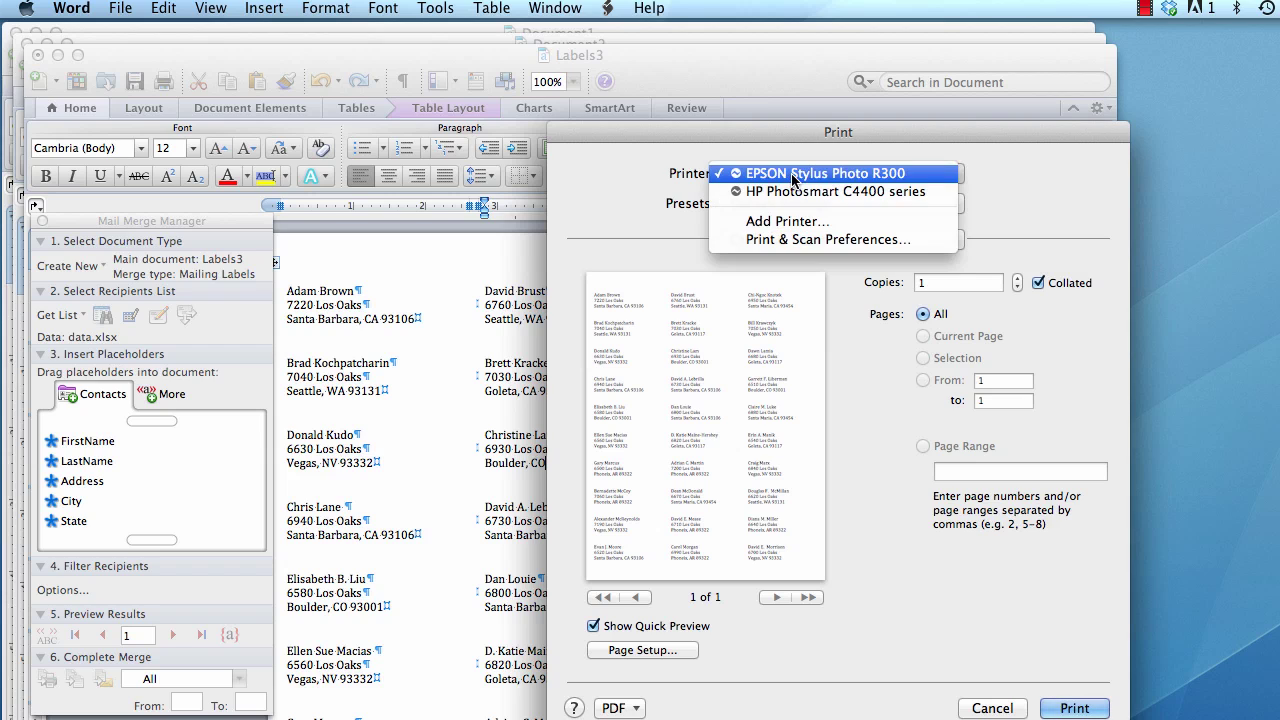
left_click(793, 176)
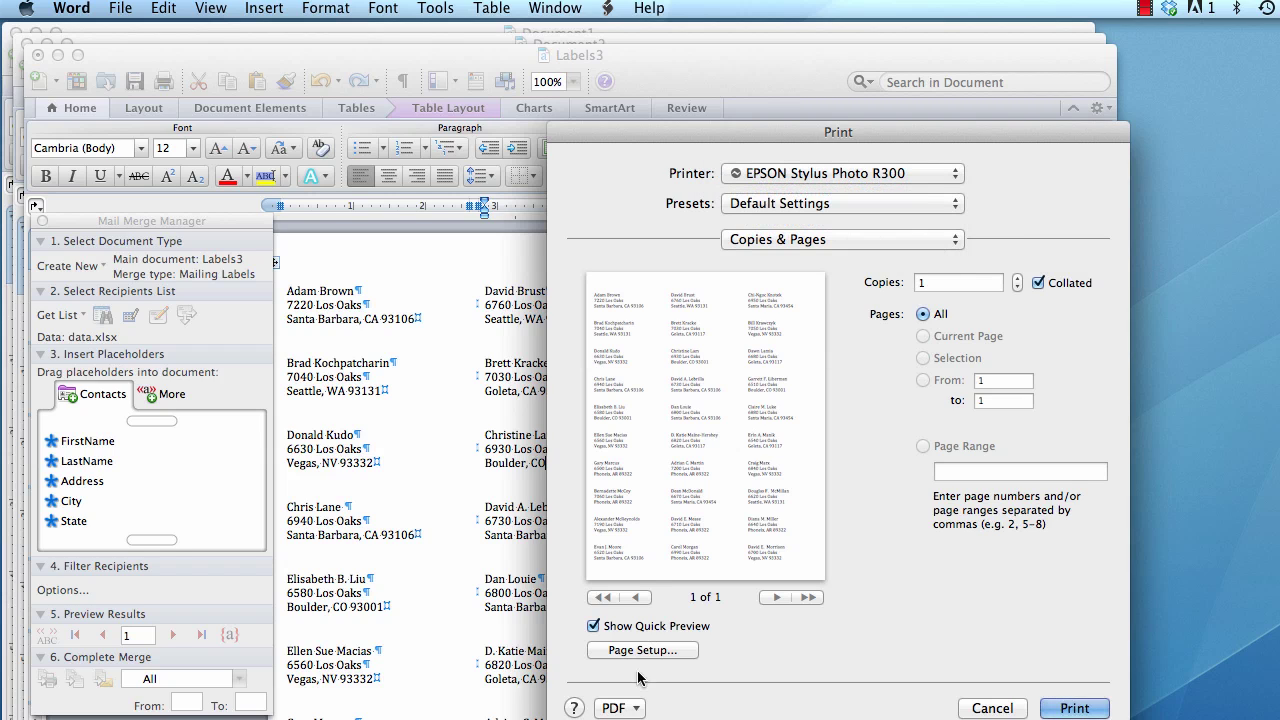
left_click_drag(670, 140, 674, 20)
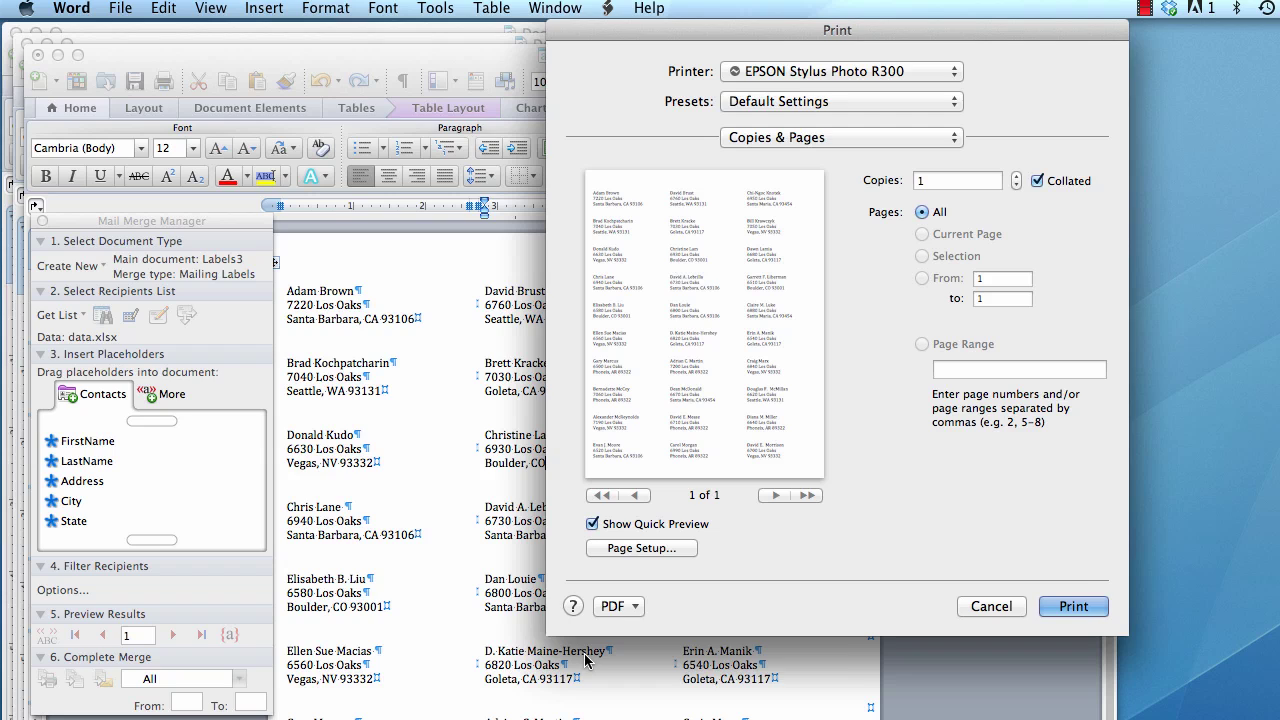
left_click(634, 607)
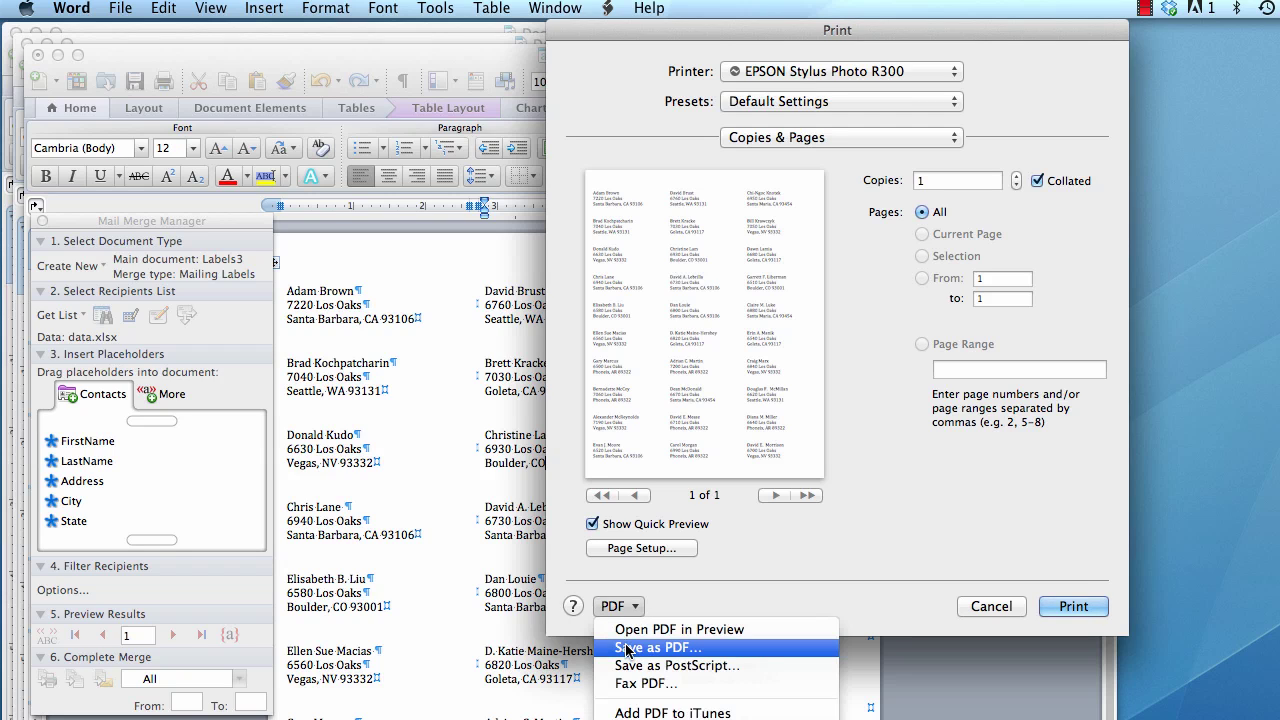
left_click(628, 648)
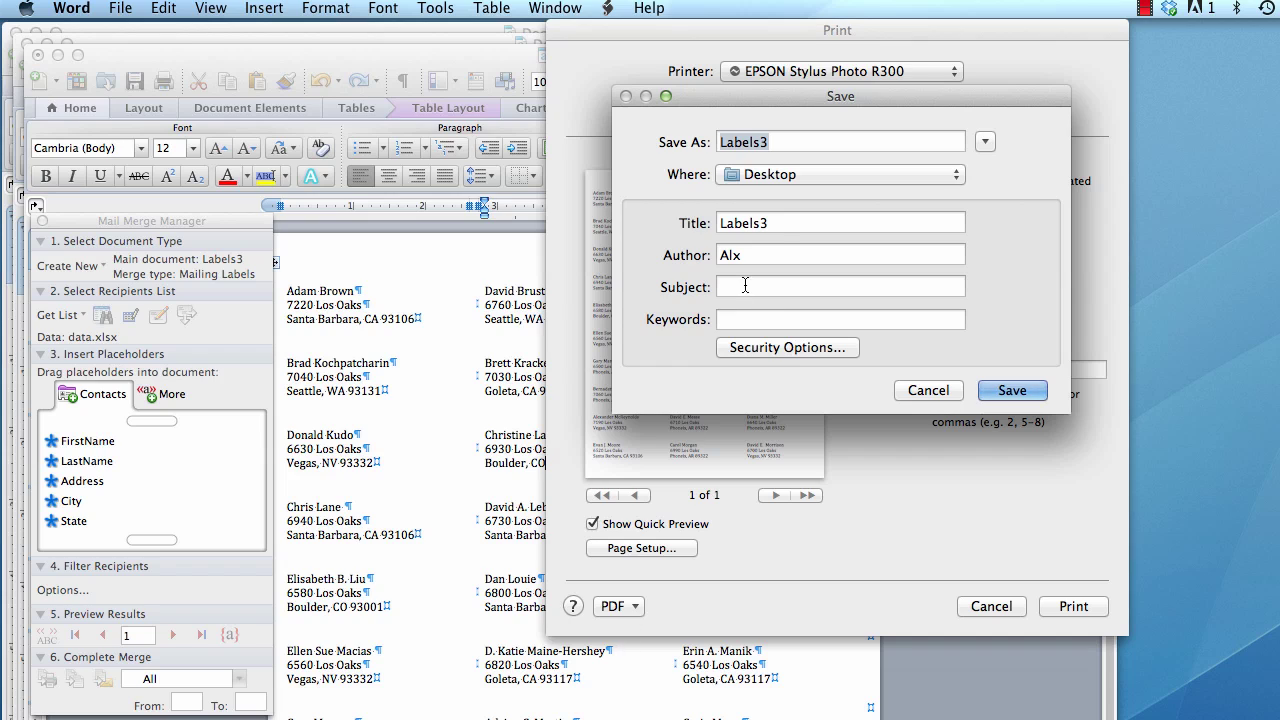
type("add")
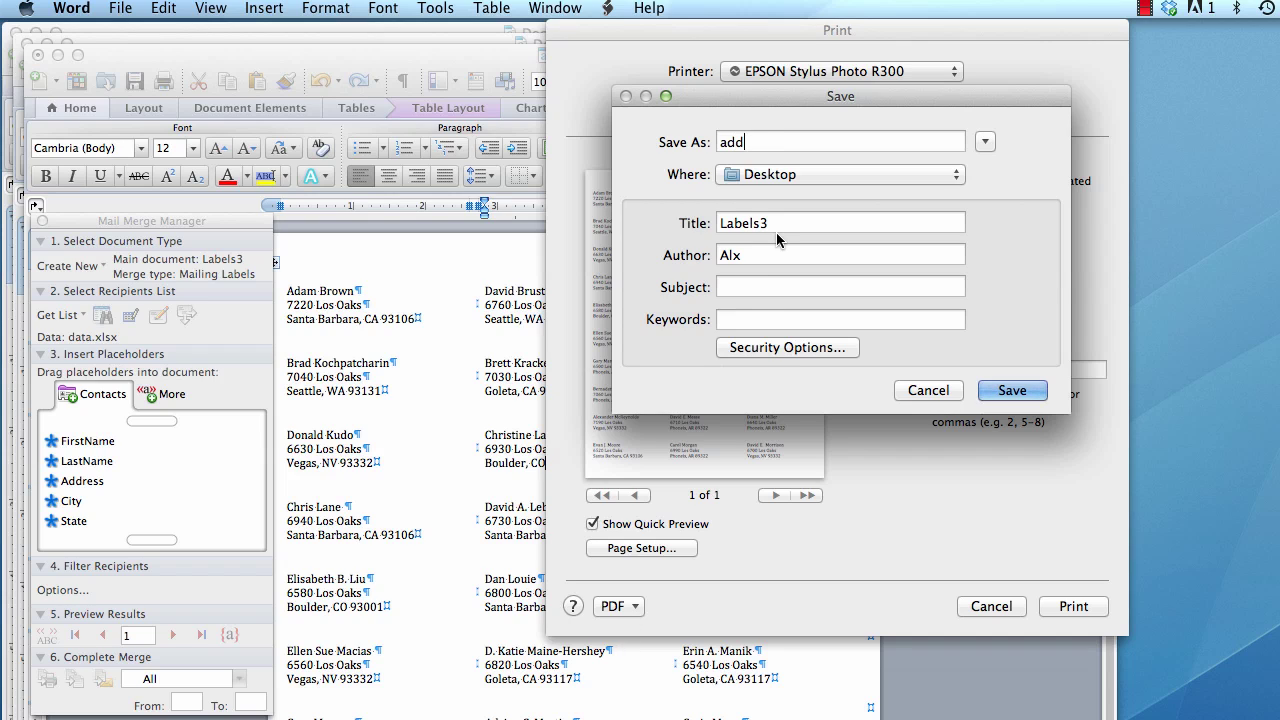
type("resses")
left_click(1010, 390)
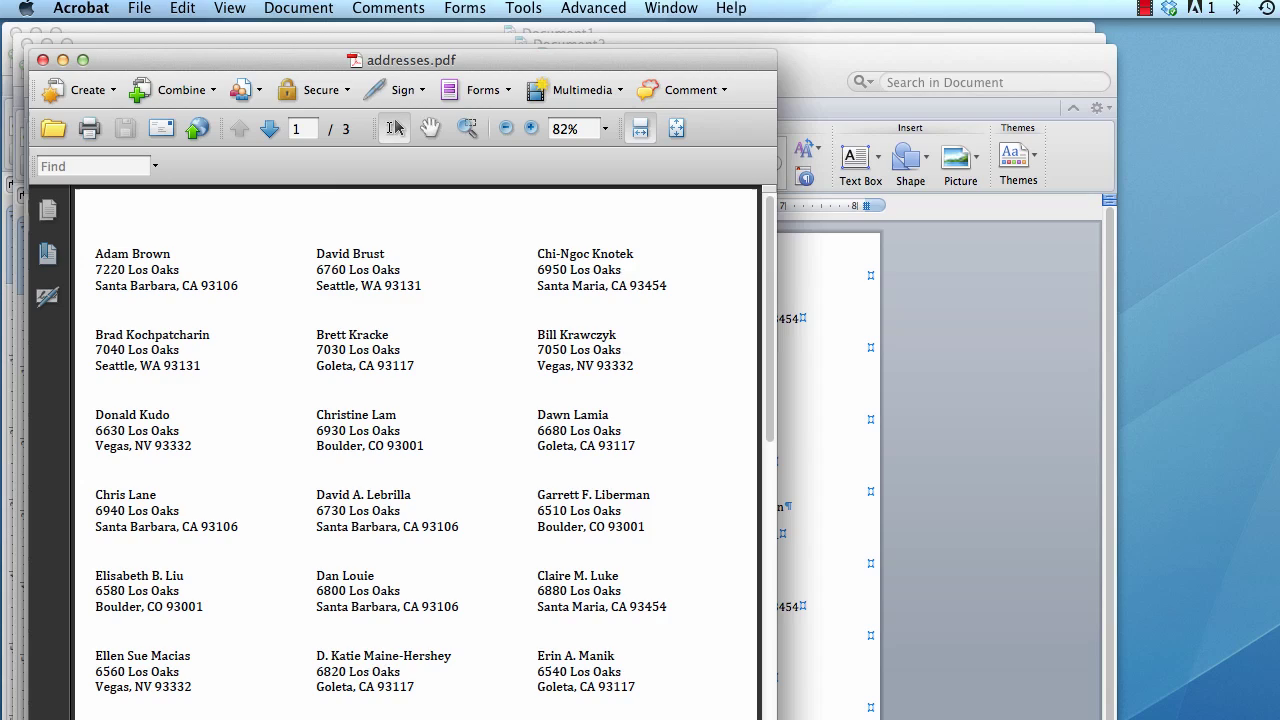
- Scroll through all three pages of addresses.pdf and back up to the top
mouse_move(770, 333)
left_mouse_down()
mouse_move(770, 715)
mouse_move(750, 300)
left_mouse_up()
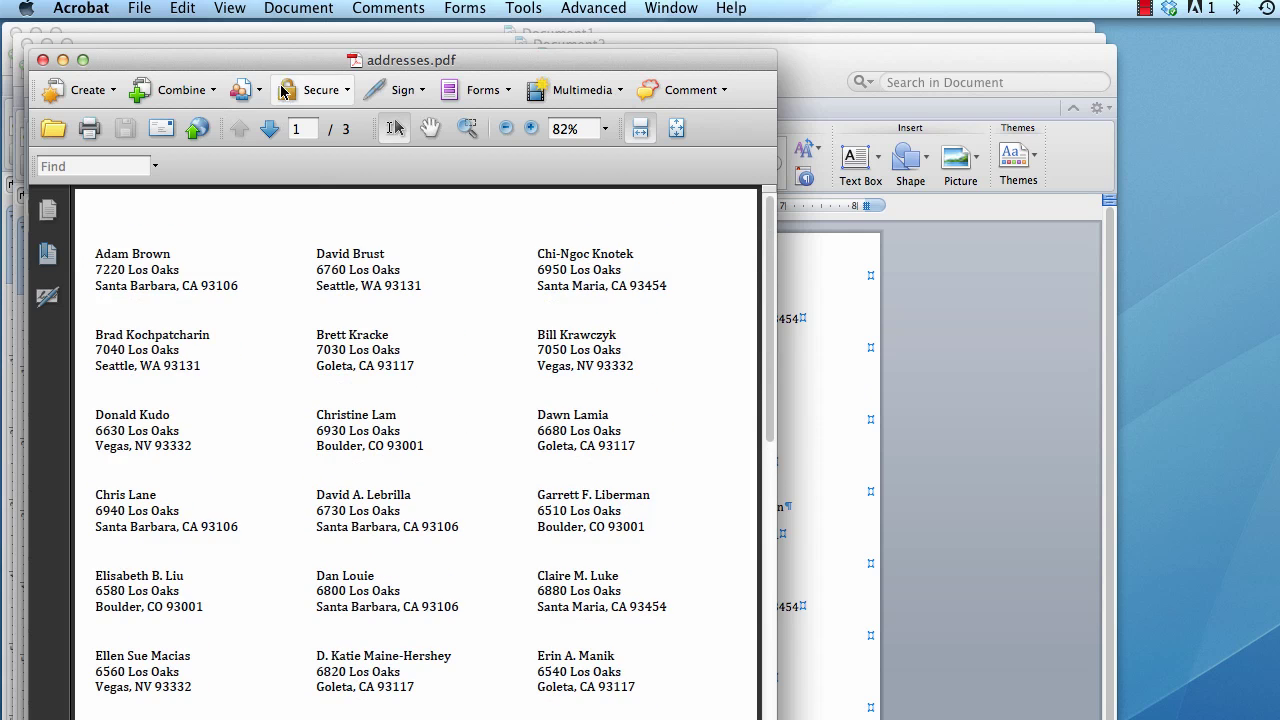
left_click_drag(772, 343, 760, 620)
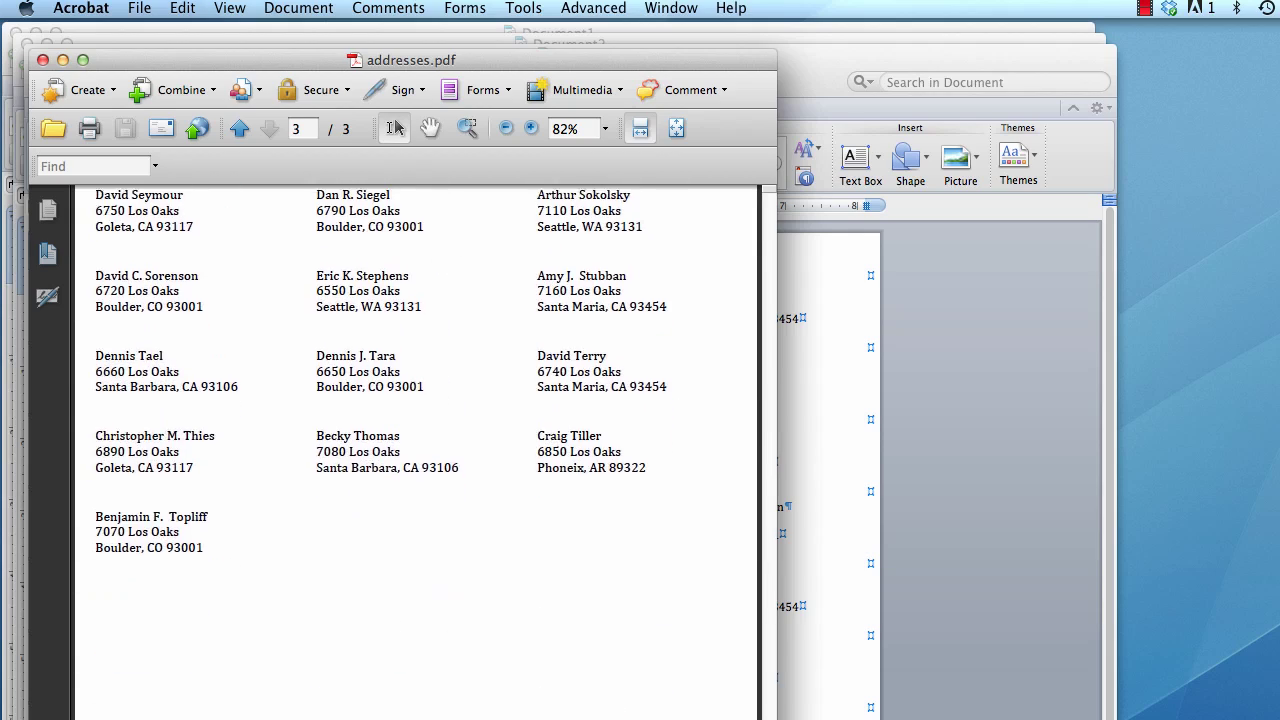
scroll(700, 580, "up", 10)
scroll(689, 320, "up", 10)
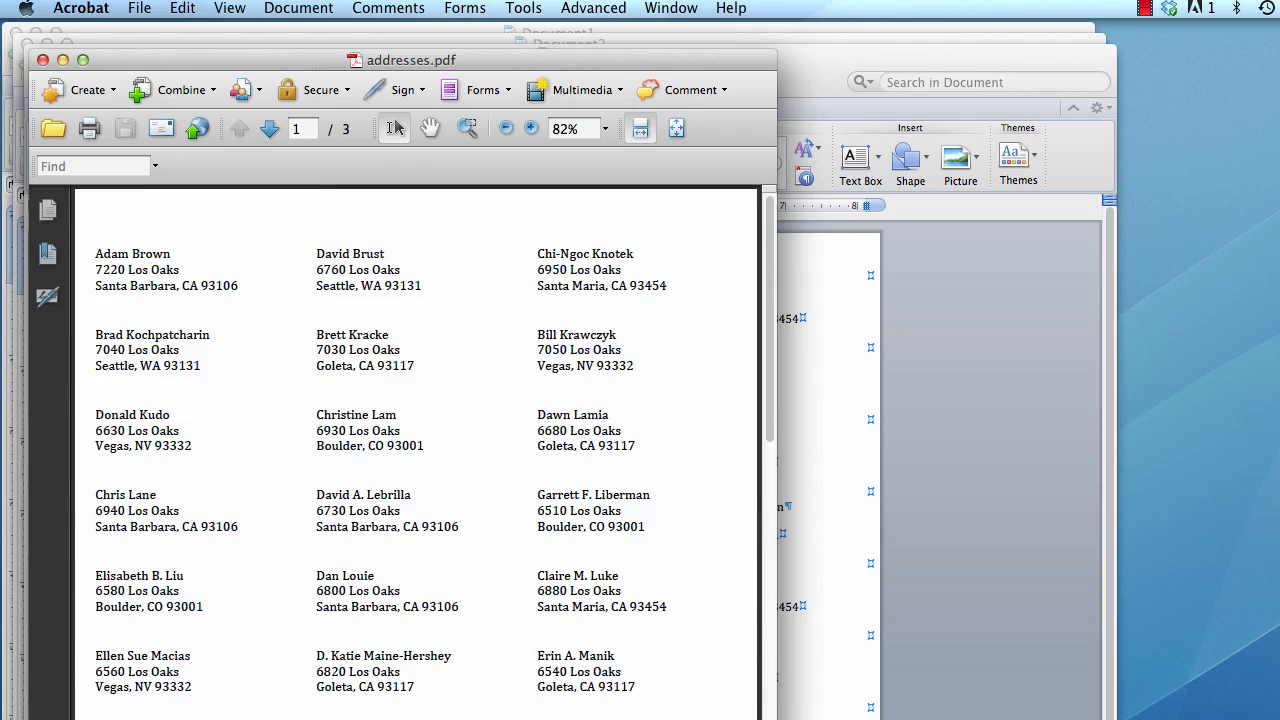
- Close addresses.pdf and filter merge recipients to records where State equals CA
left_click(44, 61)
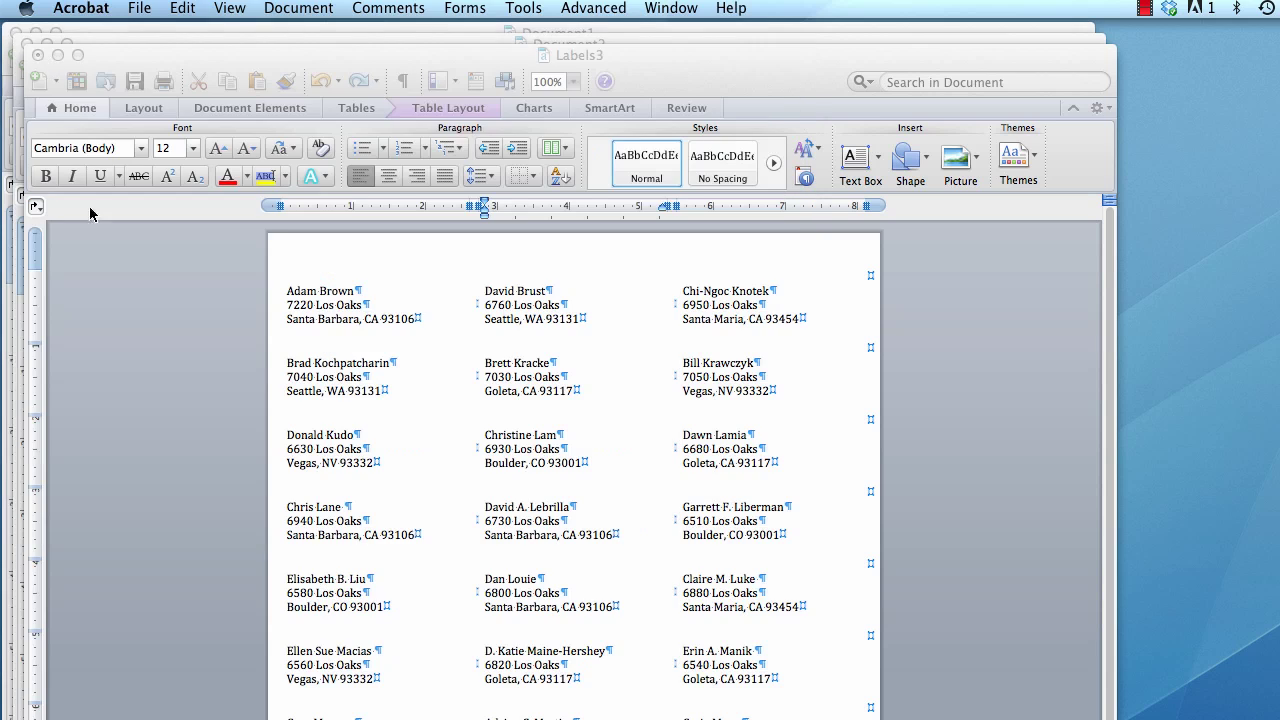
left_click(116, 252)
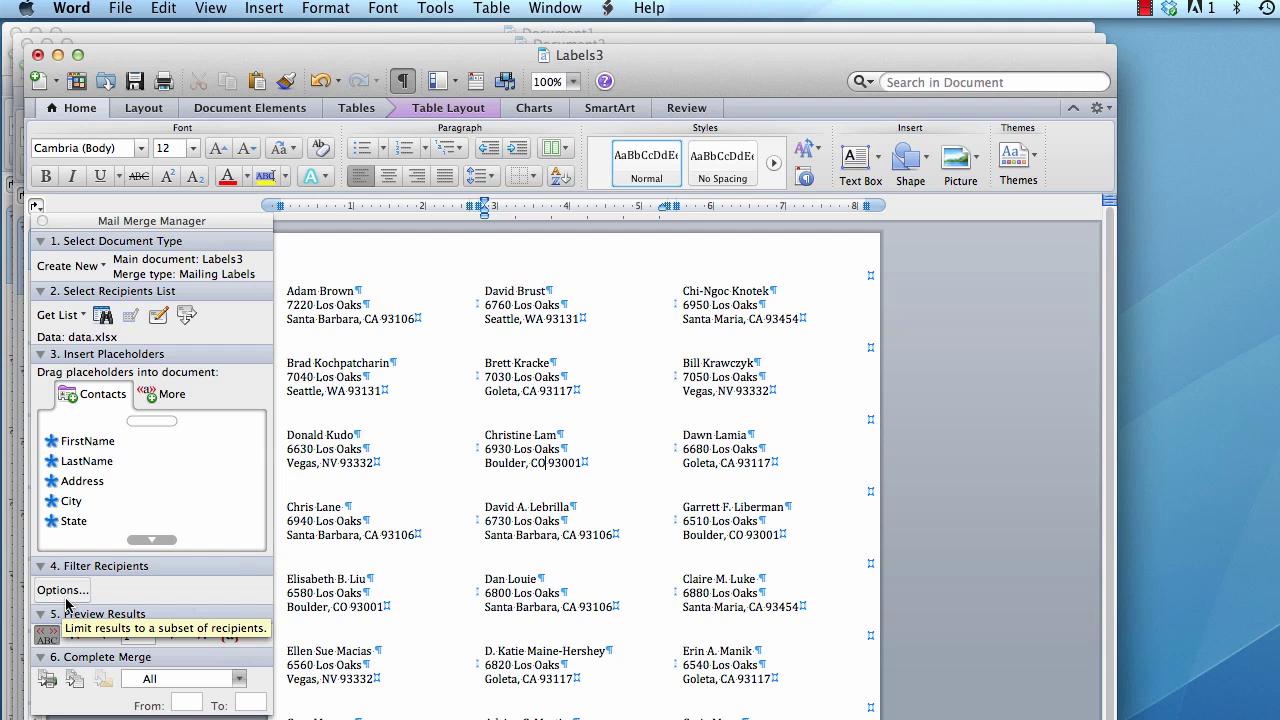
left_click(64, 592)
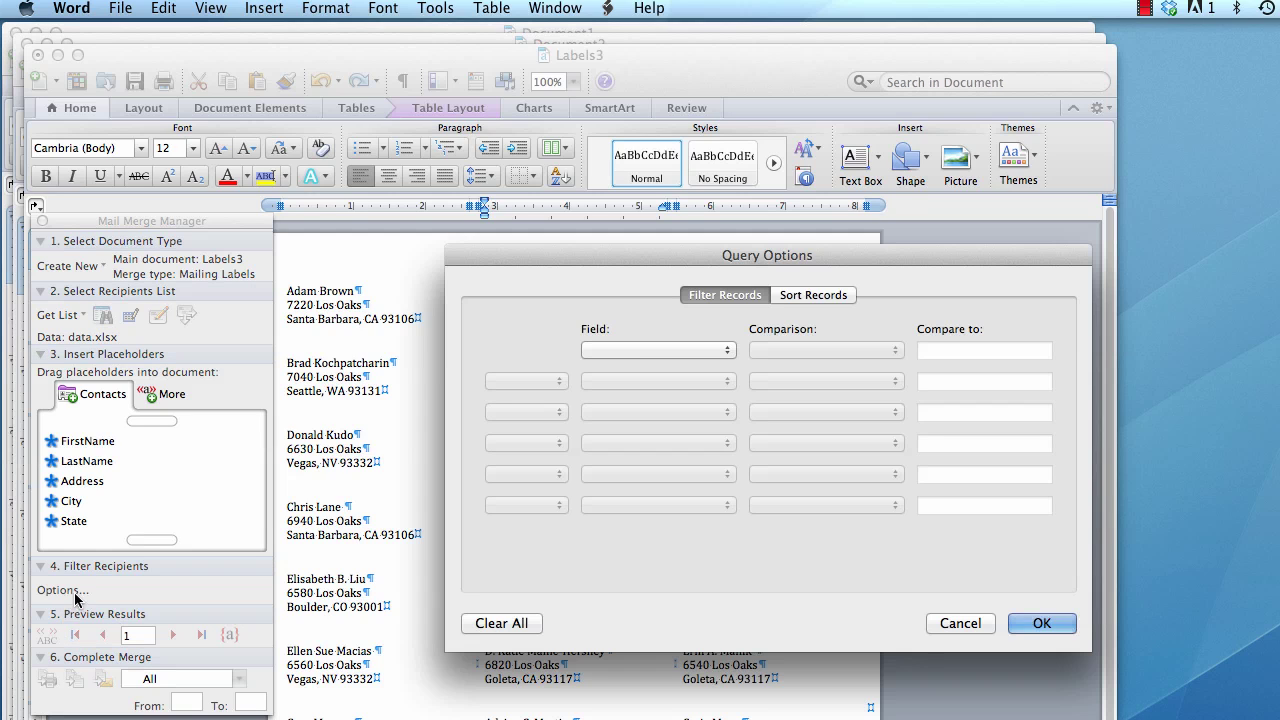
left_click(704, 355)
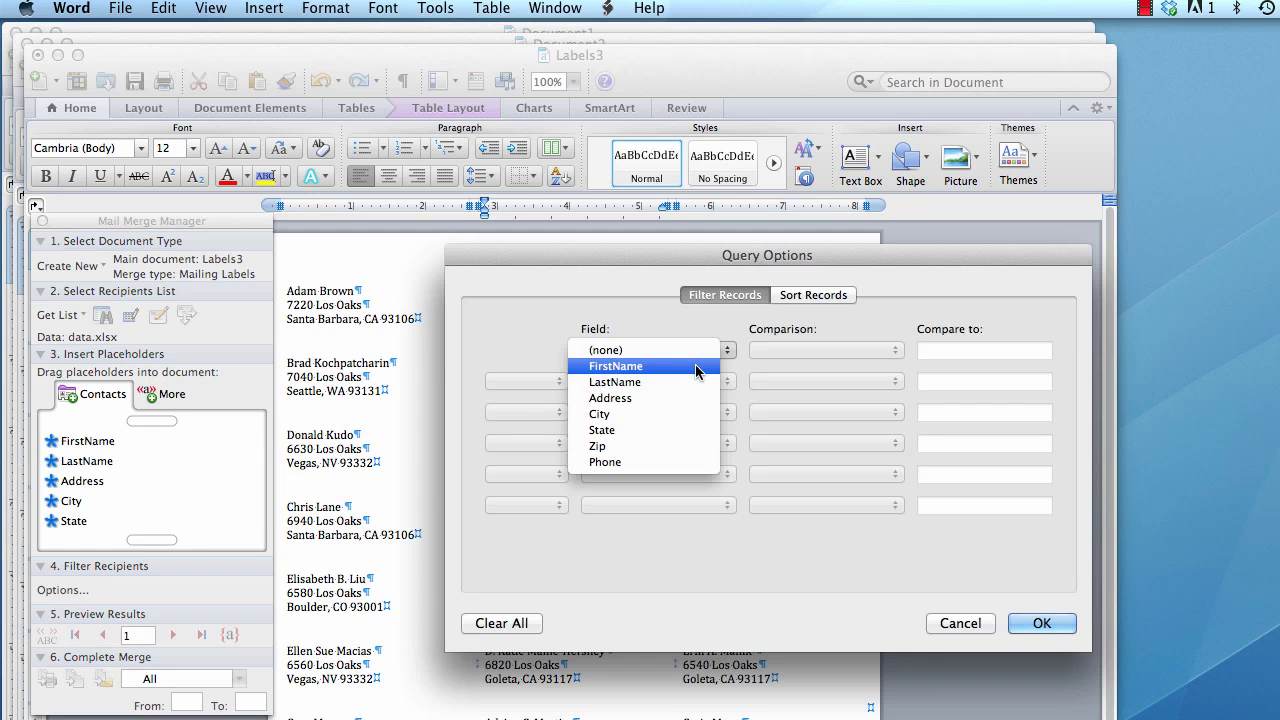
left_click(659, 429)
left_click(779, 355)
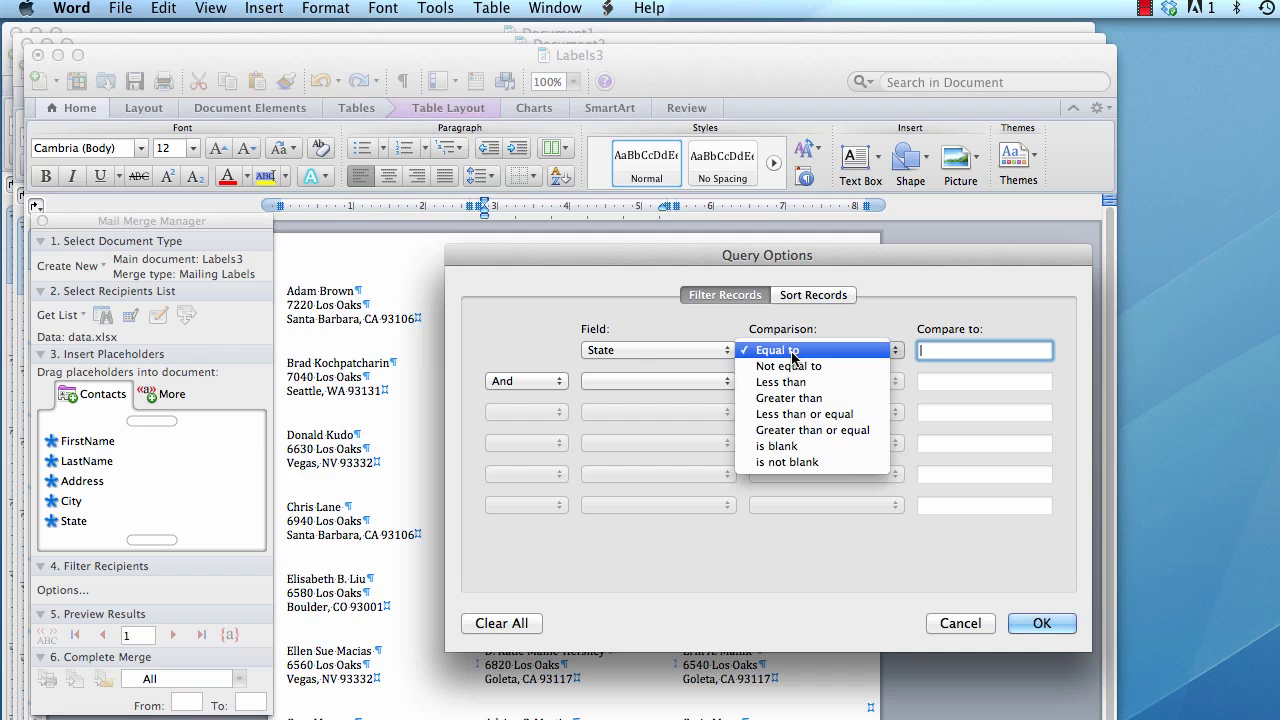
left_click(797, 358)
type("CA")
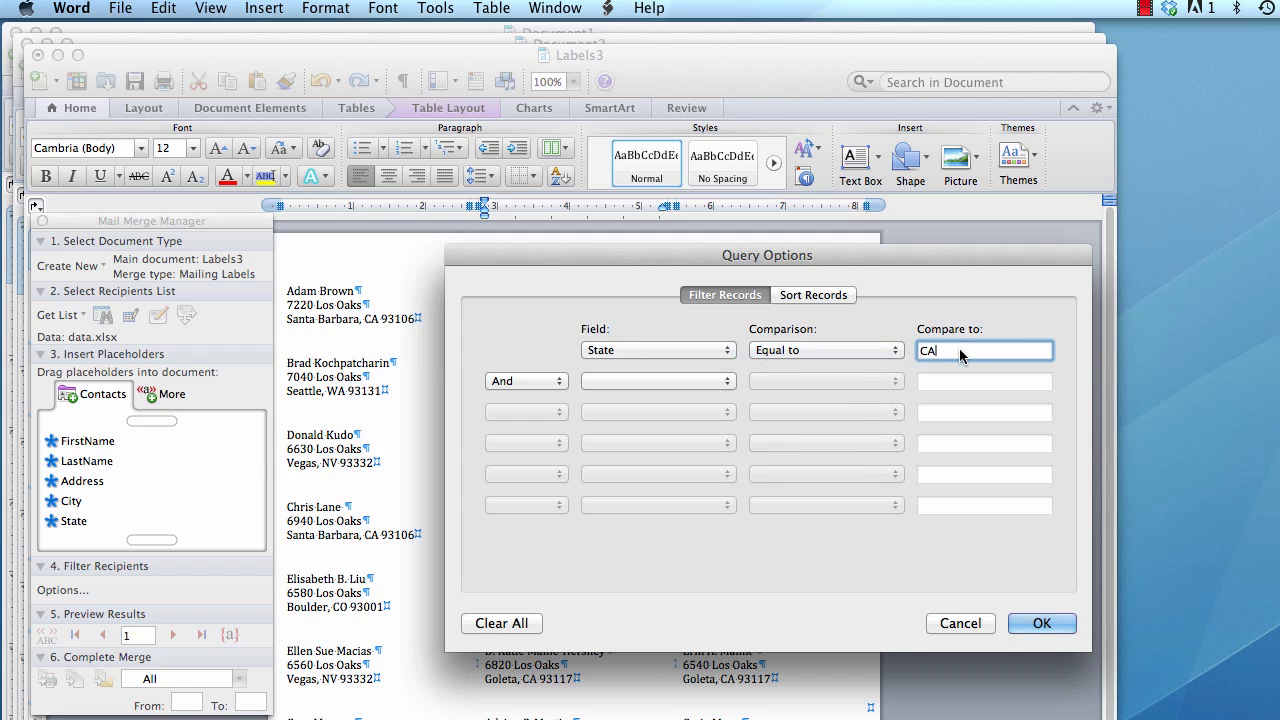
left_click(1036, 623)
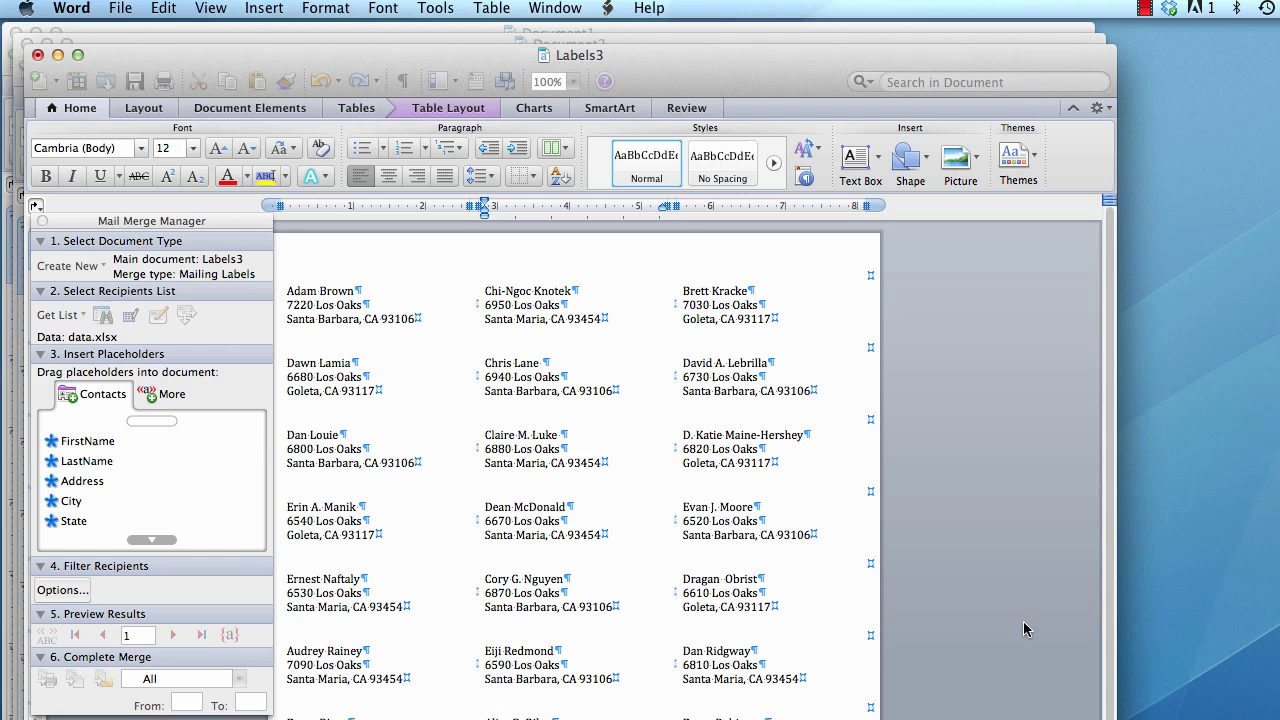
- Print the California-only labels through Save as PDF to a file named 'ca_labels'
left_click(47, 679)
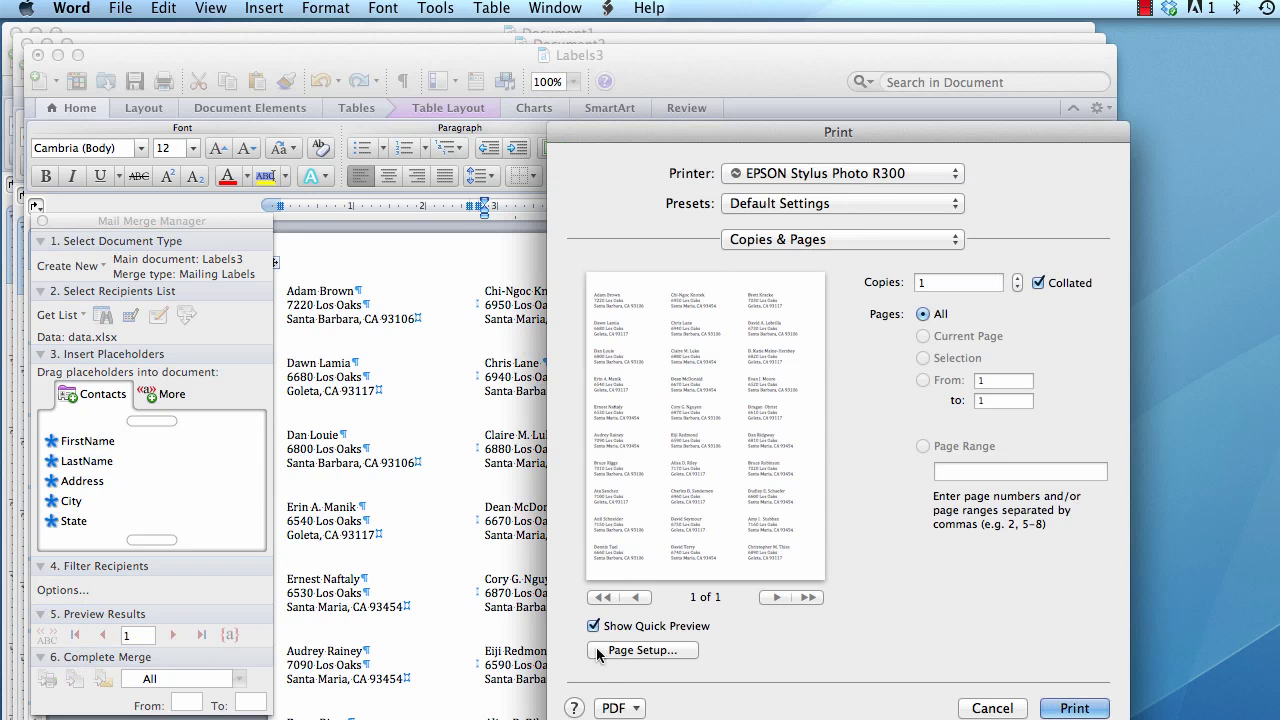
left_click_drag(701, 133, 620, 14)
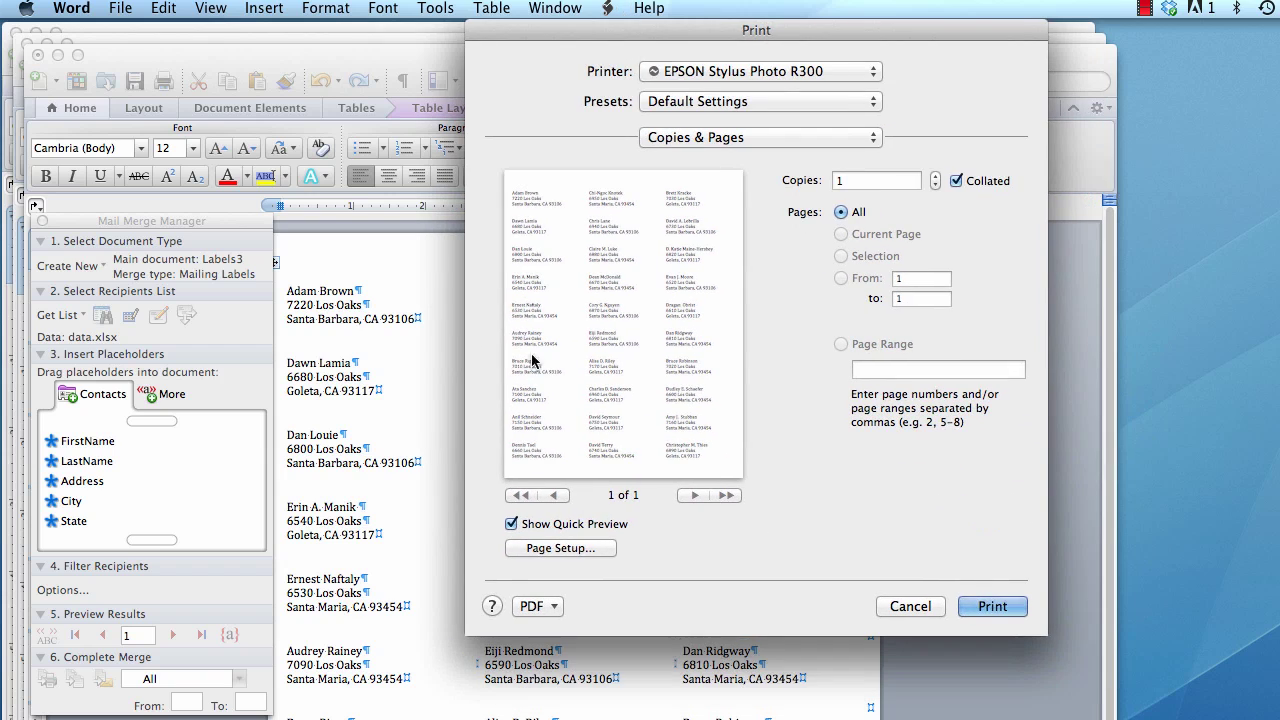
left_click(533, 606)
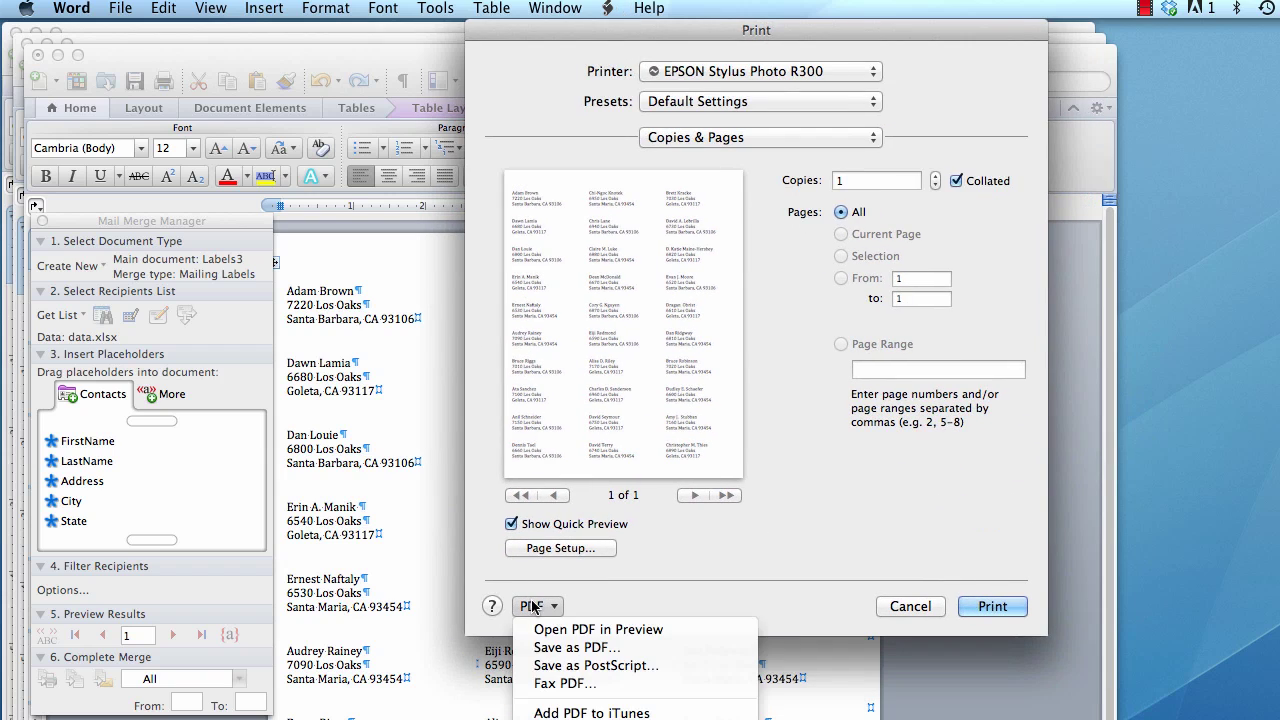
left_click(577, 647)
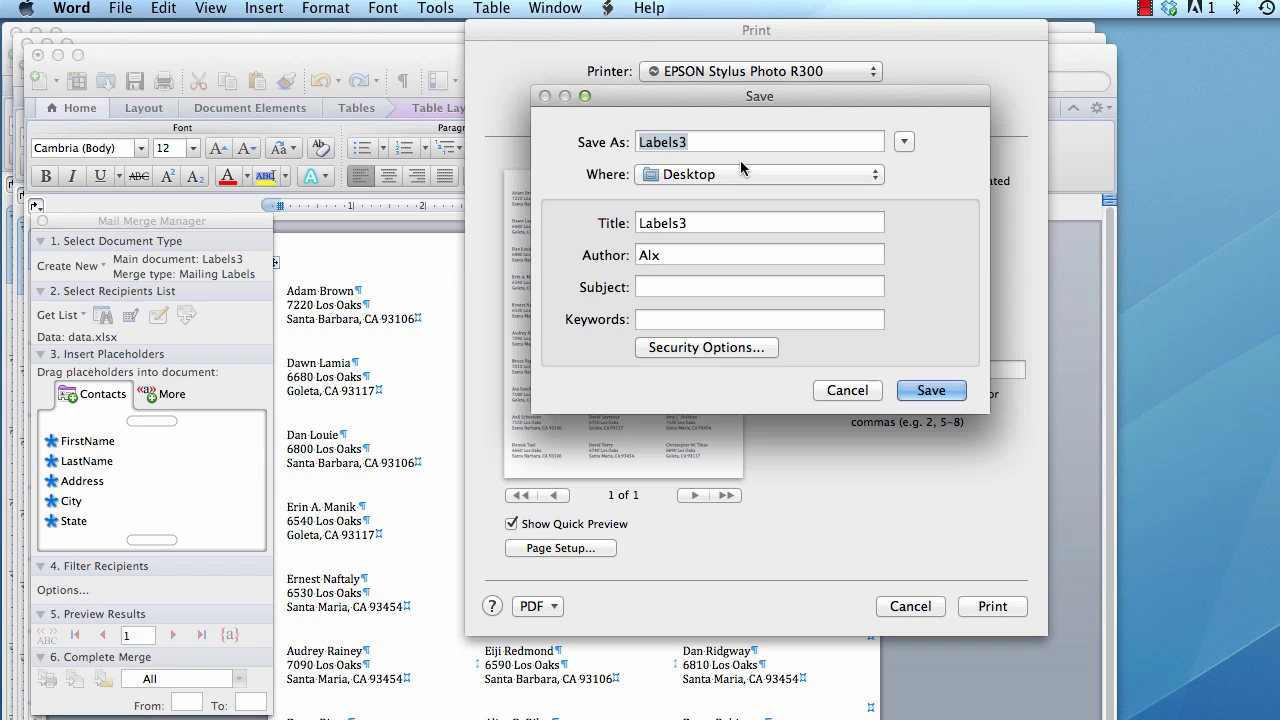
type("ca")
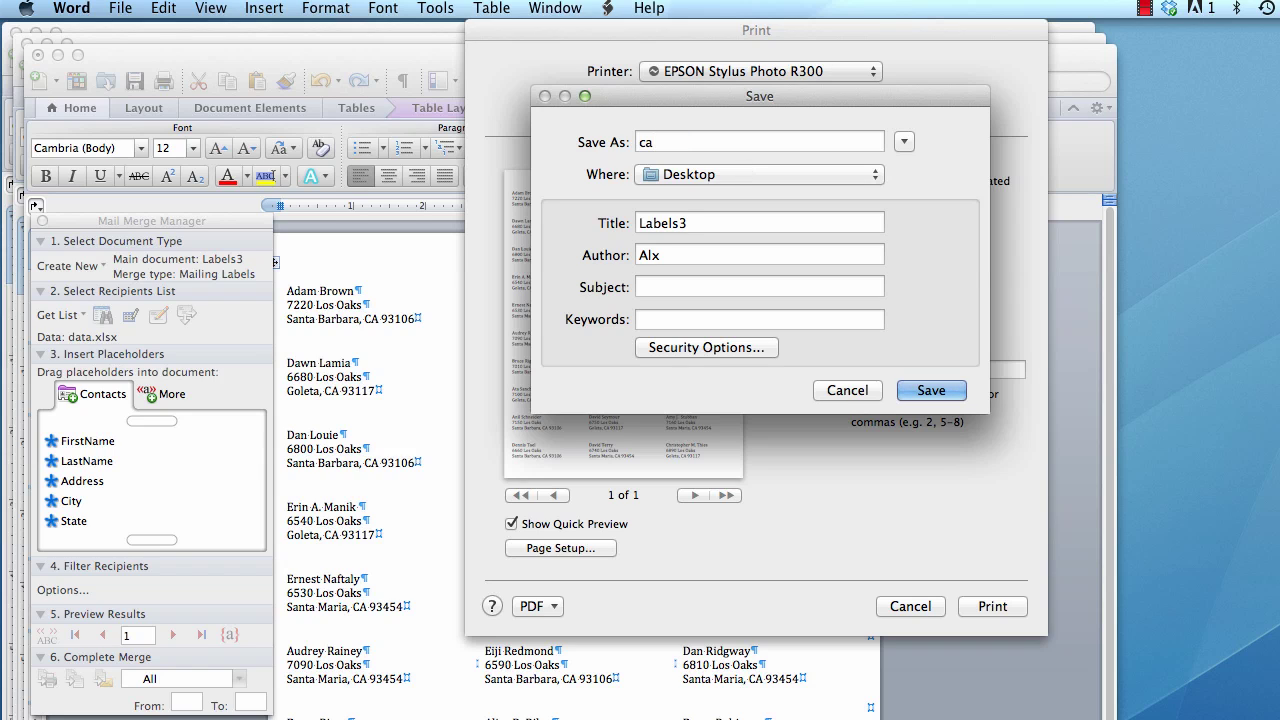
type("_addr")
key("BackSpace")
key("BackSpace")
key("BackSpace")
key("BackSpace")
type("labels")
left_click(915, 388)
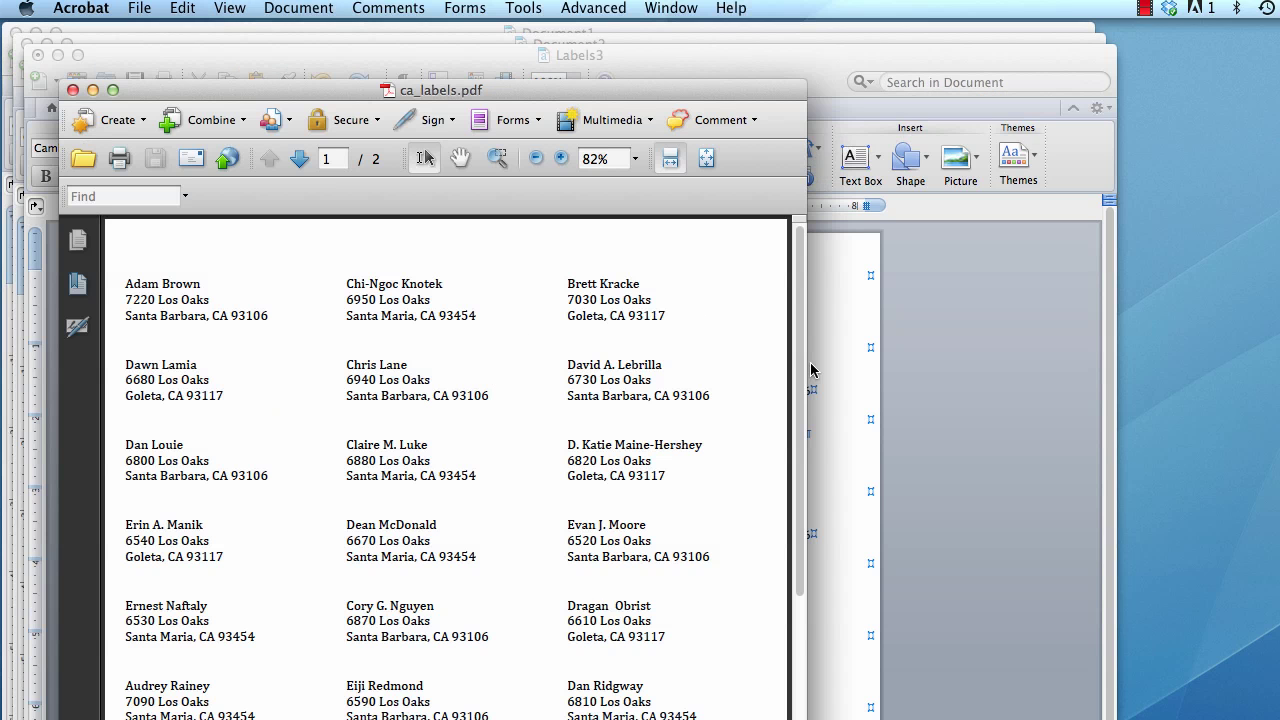
- Scroll through both pages of ca_labels.pdf, then close it
mouse_move(792, 354)
left_mouse_down()
mouse_move(780, 674)
mouse_move(806, 317)
mouse_move(871, 363)
mouse_move(871, 449)
mouse_move(764, 608)
left_mouse_up()
scroll(764, 608, "up", 4)
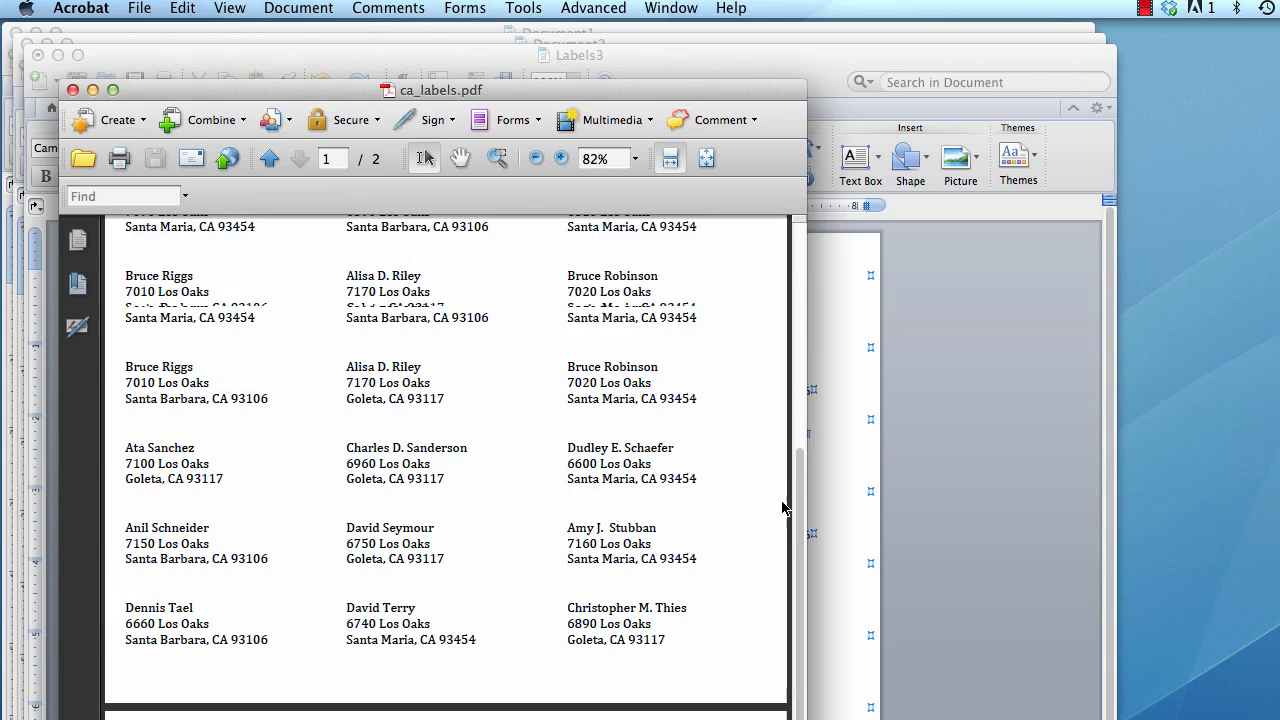
scroll(766, 565, "down", 1)
scroll(766, 570, "down", 1)
scroll(760, 598, "down", 2)
scroll(743, 291, "up", 15)
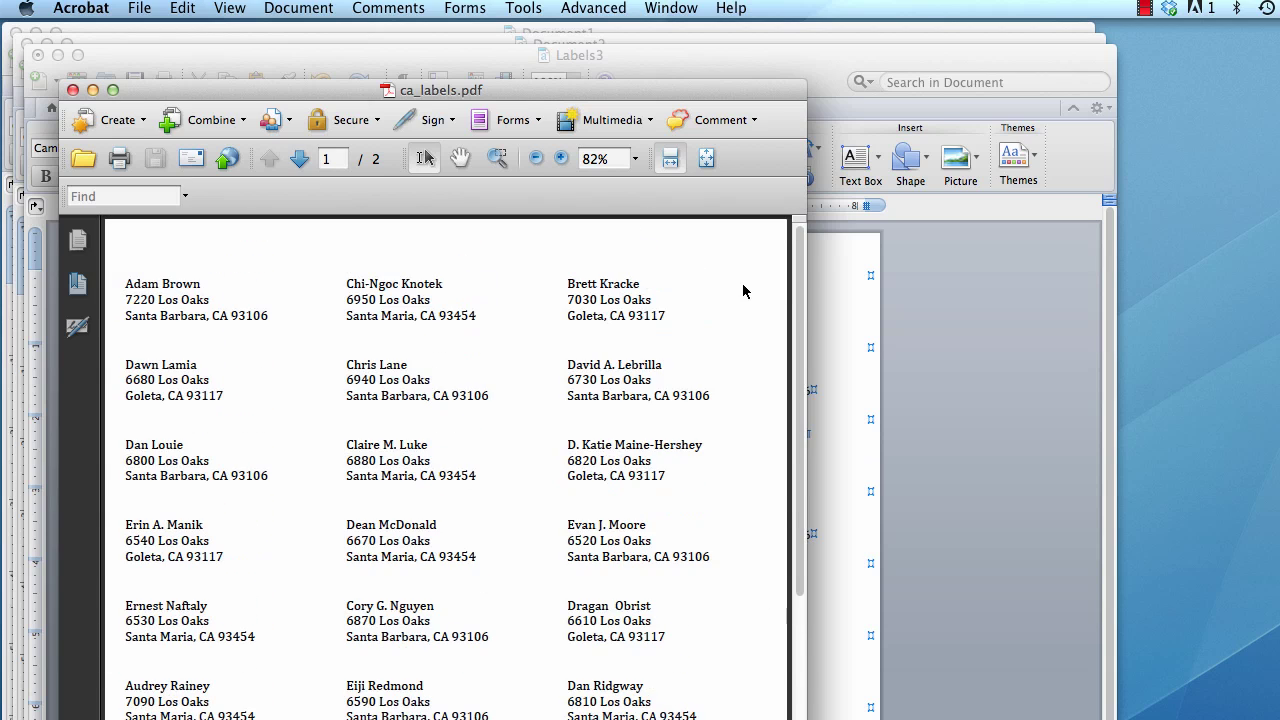
left_click(72, 90)
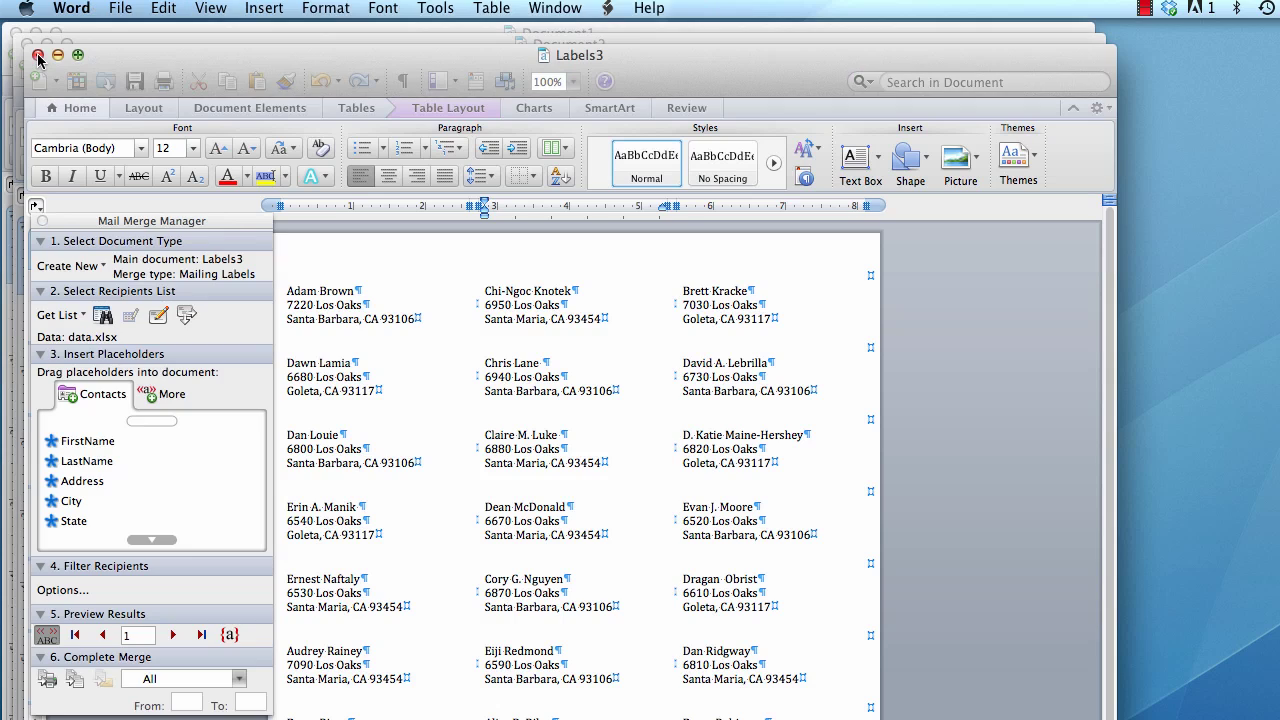
left_click(37, 55)
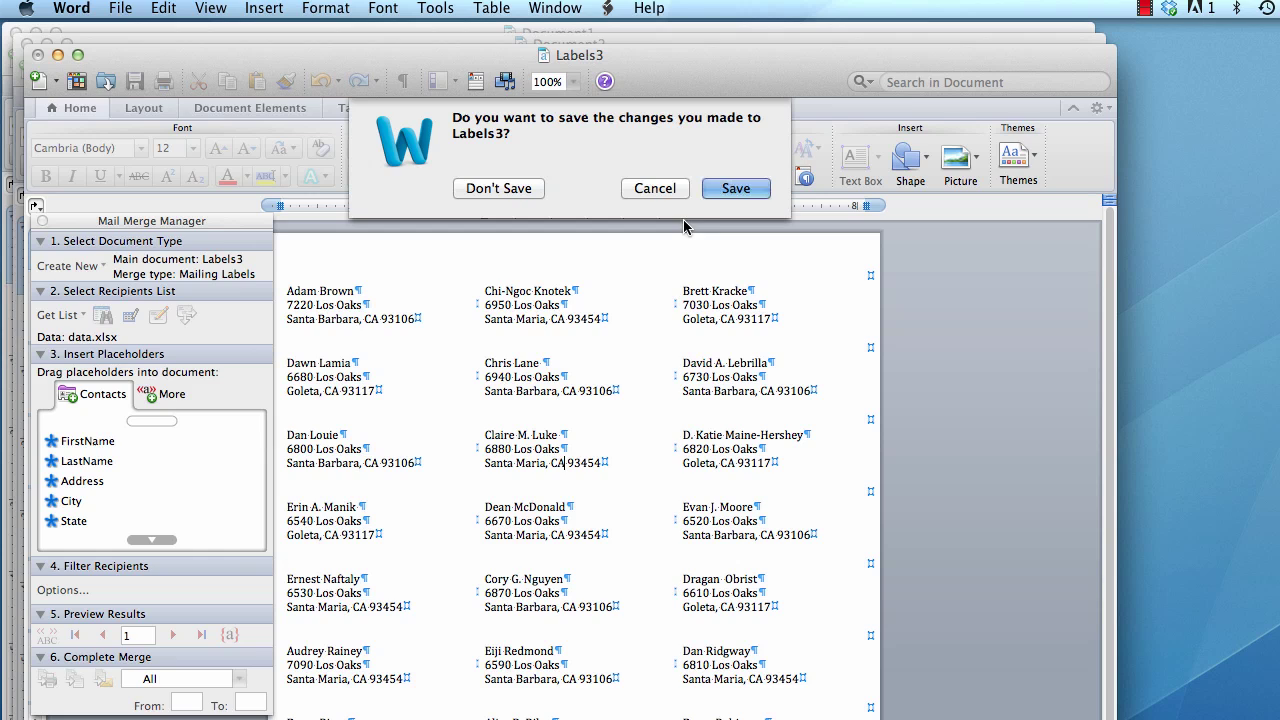
left_click(668, 190)
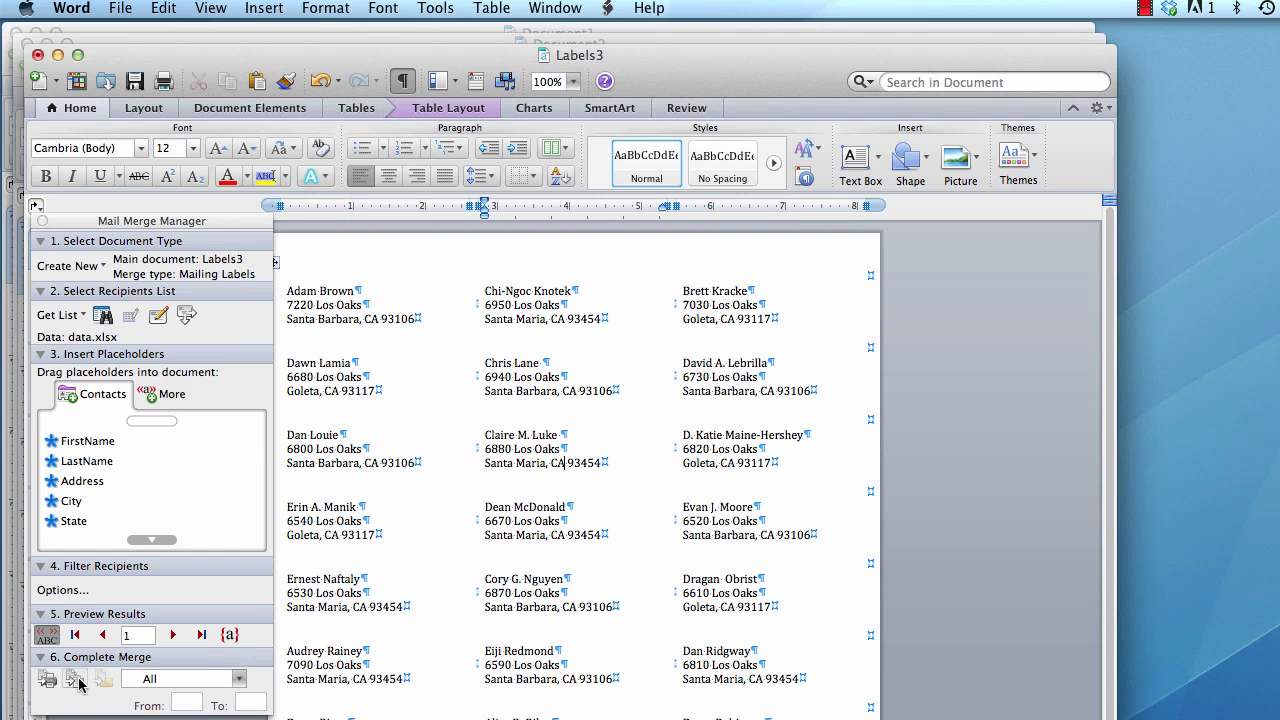
- Merge to a new Labels1 document, close the Mail Merge Manager and reposition the window
left_click(79, 681)
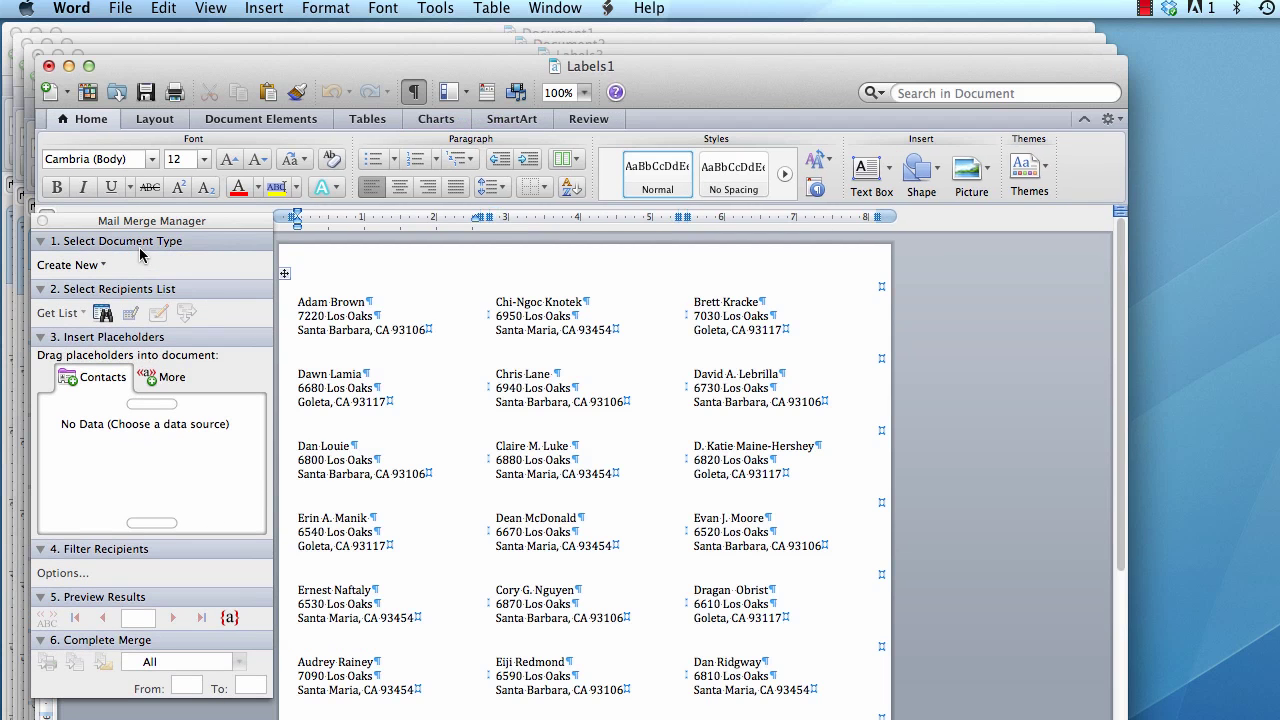
left_click(43, 220)
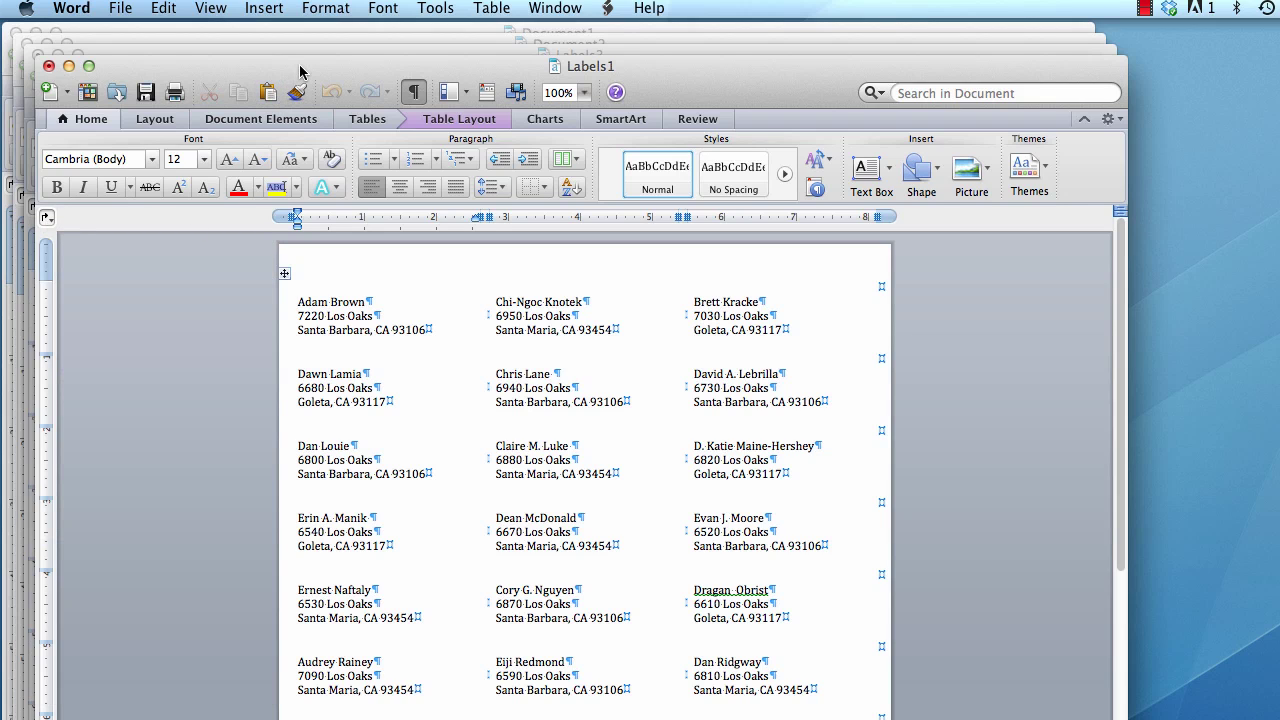
left_click_drag(299, 66, 352, 30)
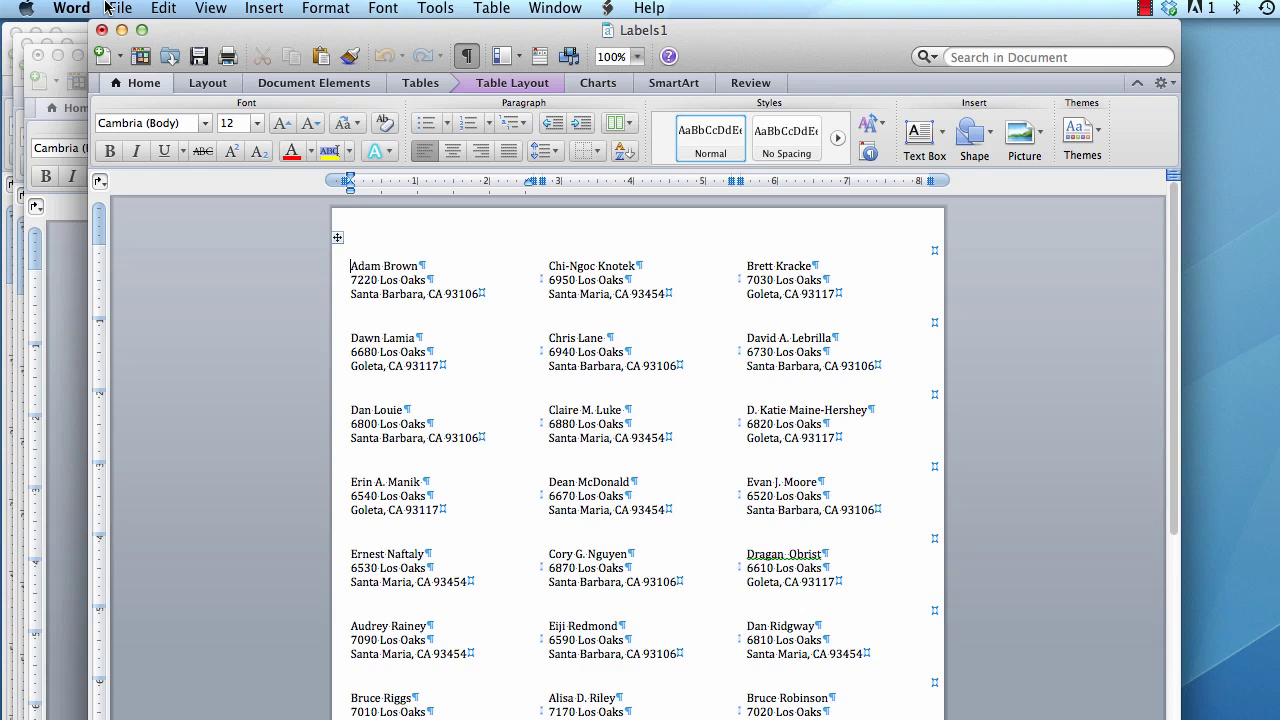
double_click(399, 343)
left_click(402, 344)
- Scroll to page 2 and delete the leftover recipient's label text
scroll(545, 560, "down", 3)
scroll(560, 500, "down", 2)
scroll(573, 465, "down", 5)
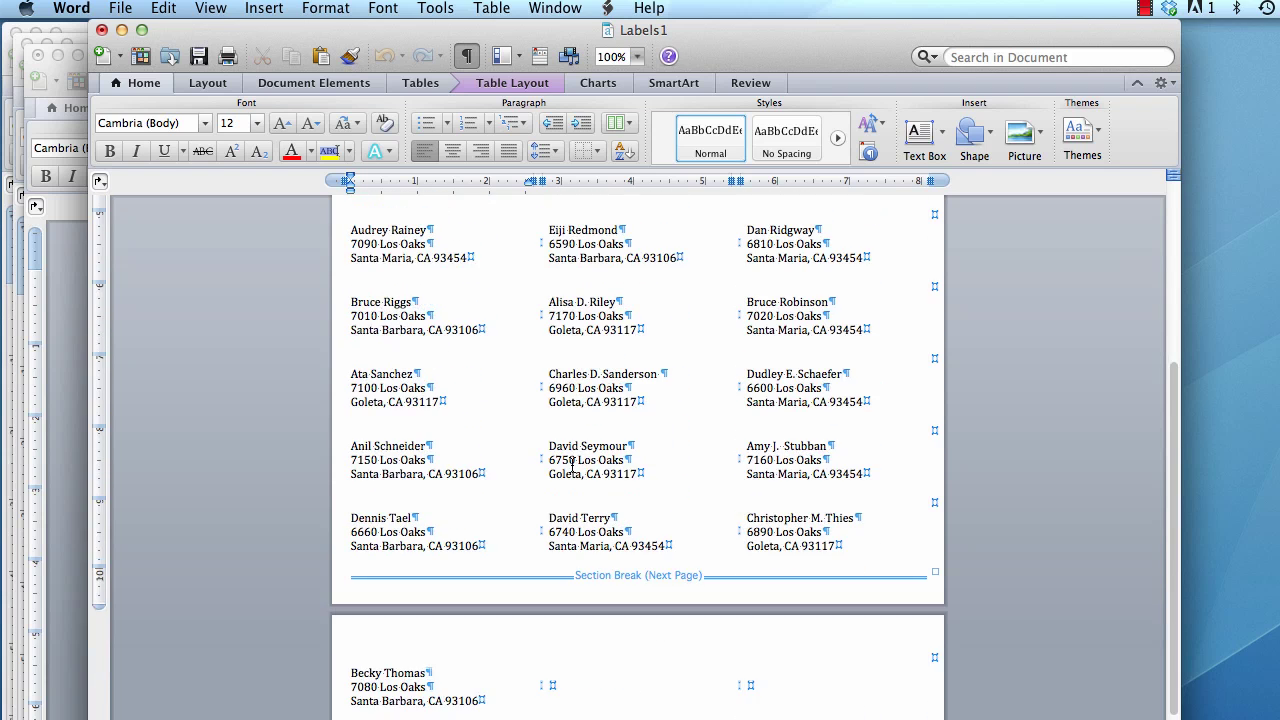
scroll(572, 465, "down", 5)
mouse_move(482, 498)
left_mouse_down()
mouse_move(396, 497)
mouse_move(333, 475)
left_mouse_up()
key("BackSpace")
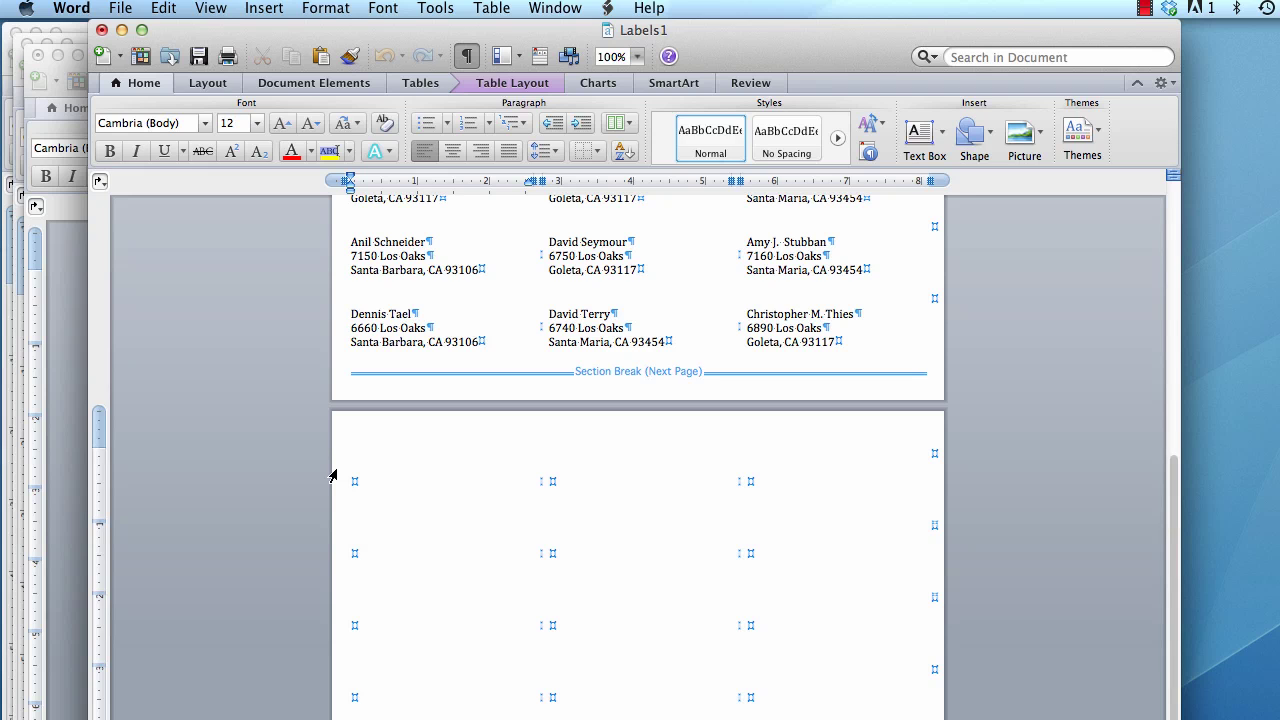
- Select the empty label rows below it and delete them
key("shift+Down")
key("shift+Down")
key("shift+Down")
key("shift+Down")
key("shift+Down")
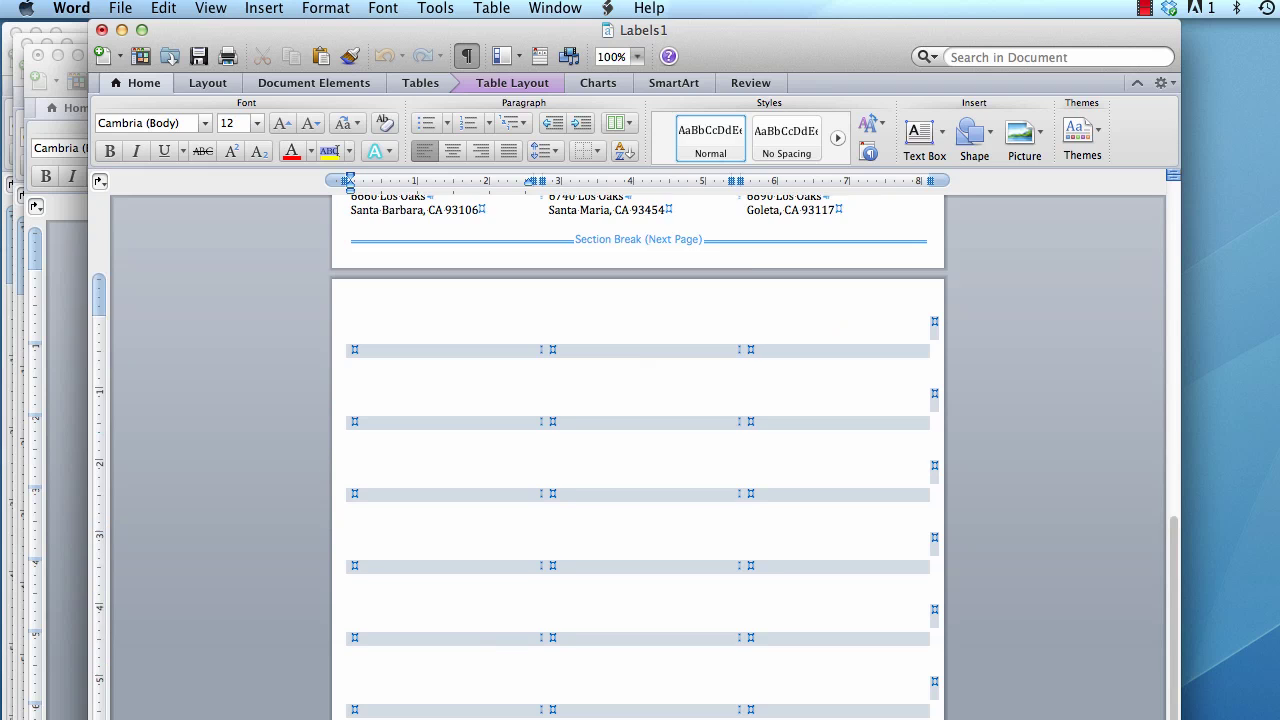
key("shift+Down")
key("shift+Down")
key("BackSpace")
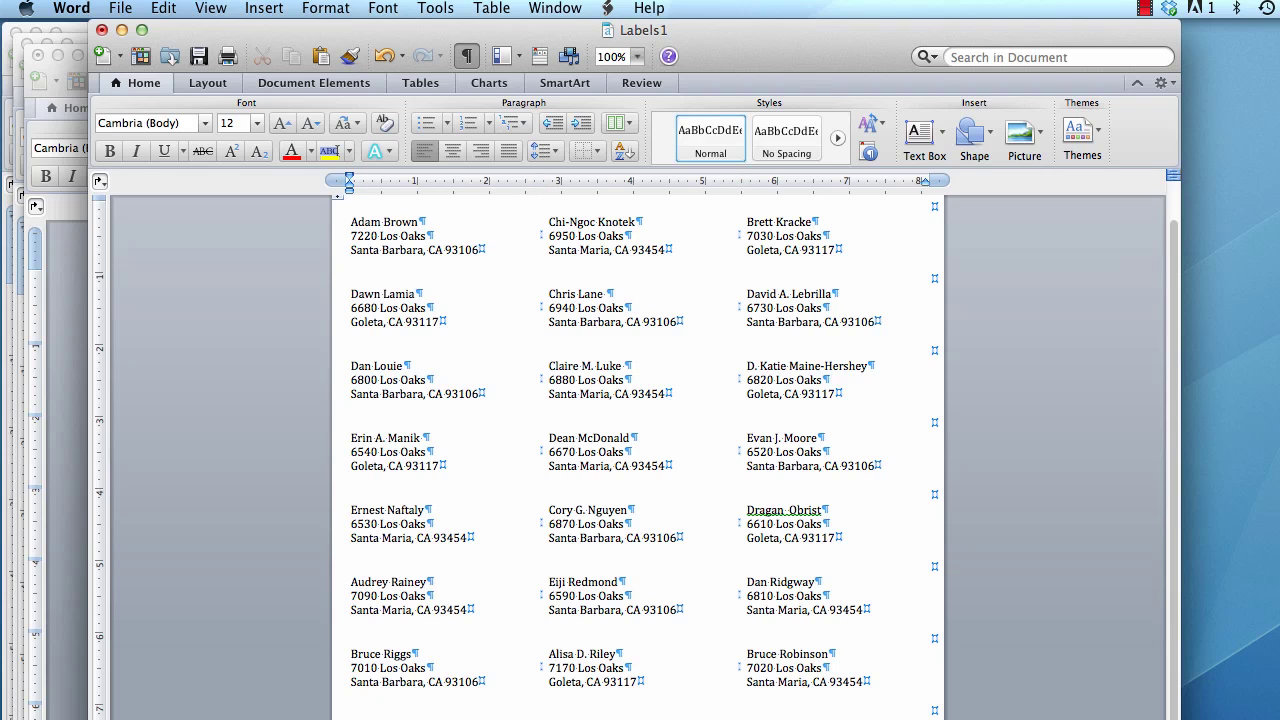